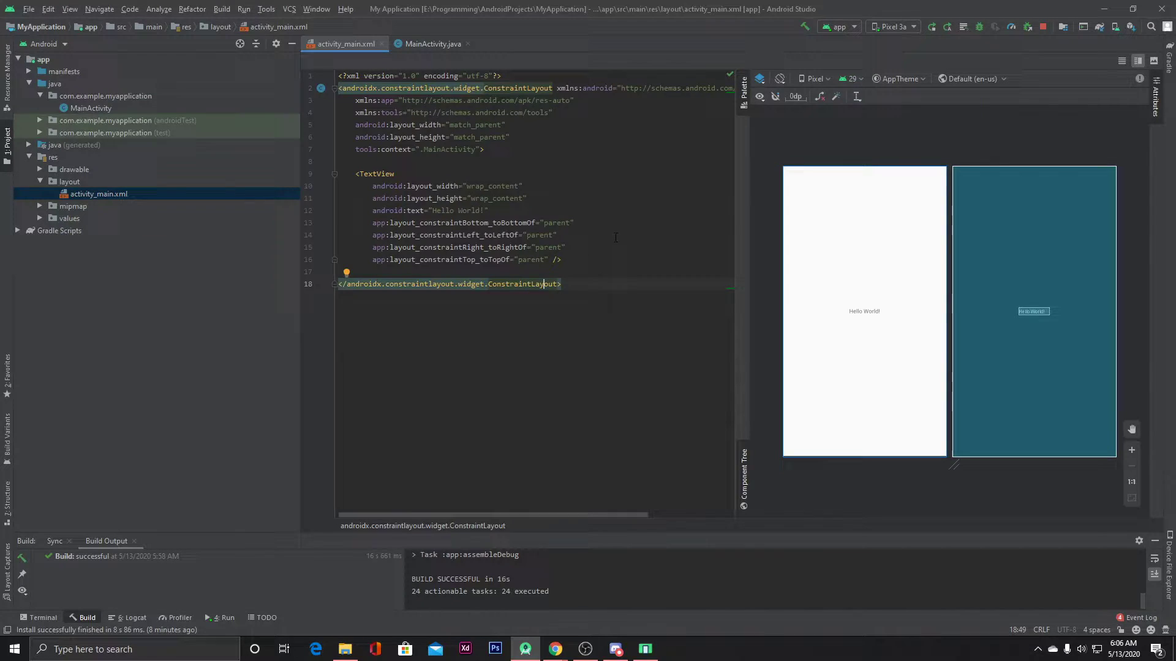
Step: In activity_main.xml, change the TextView to a Button with id @+id/btn and text 'Button'
click(1033, 311)
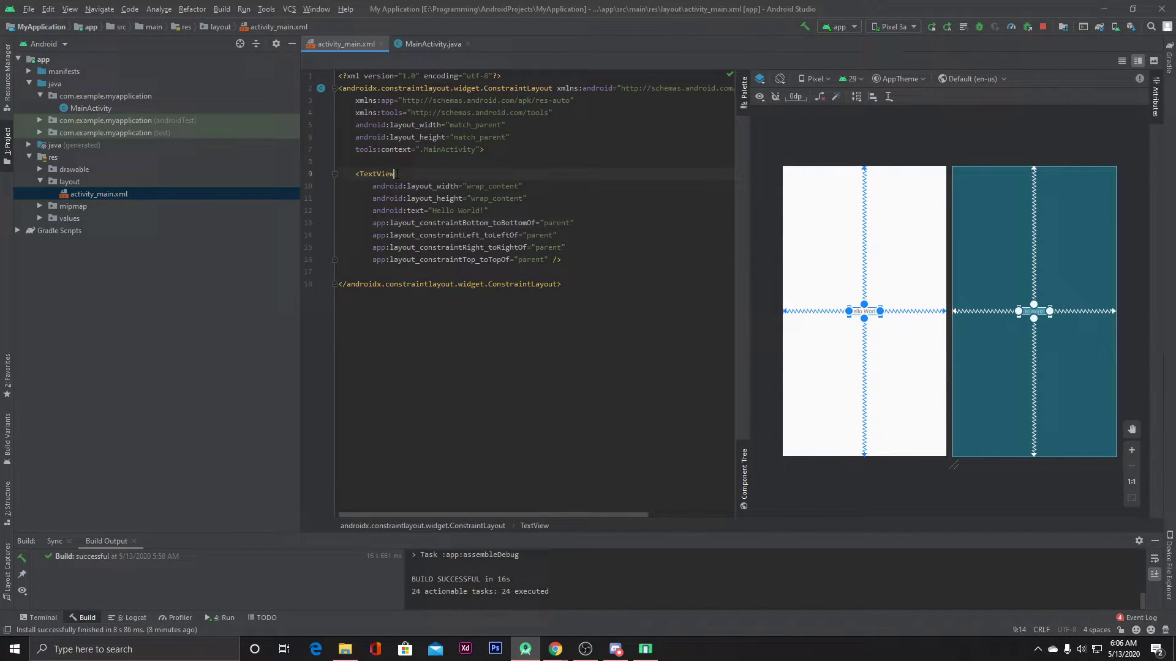
drag(395, 173, 359, 174)
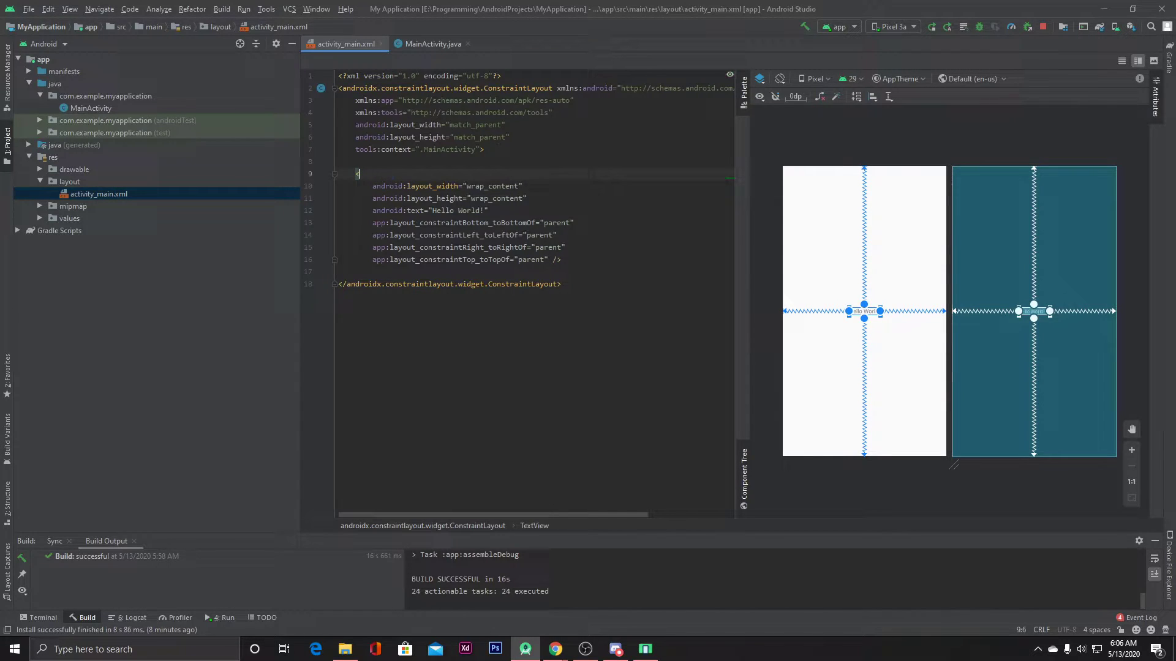
text(Button)
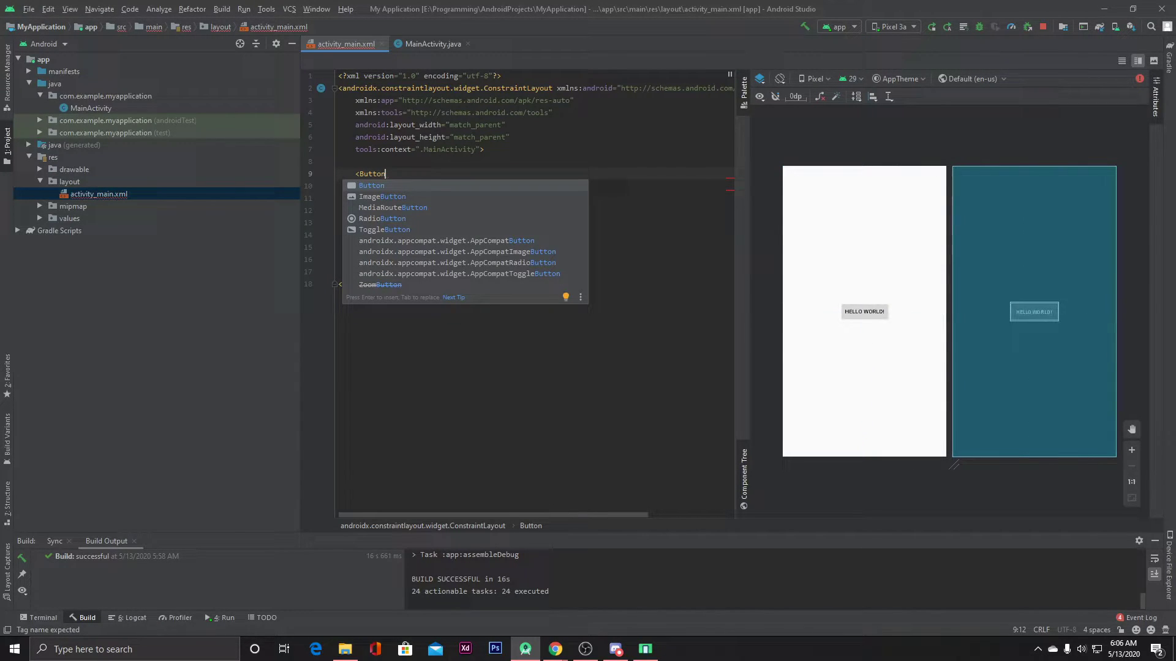
key(Escape)
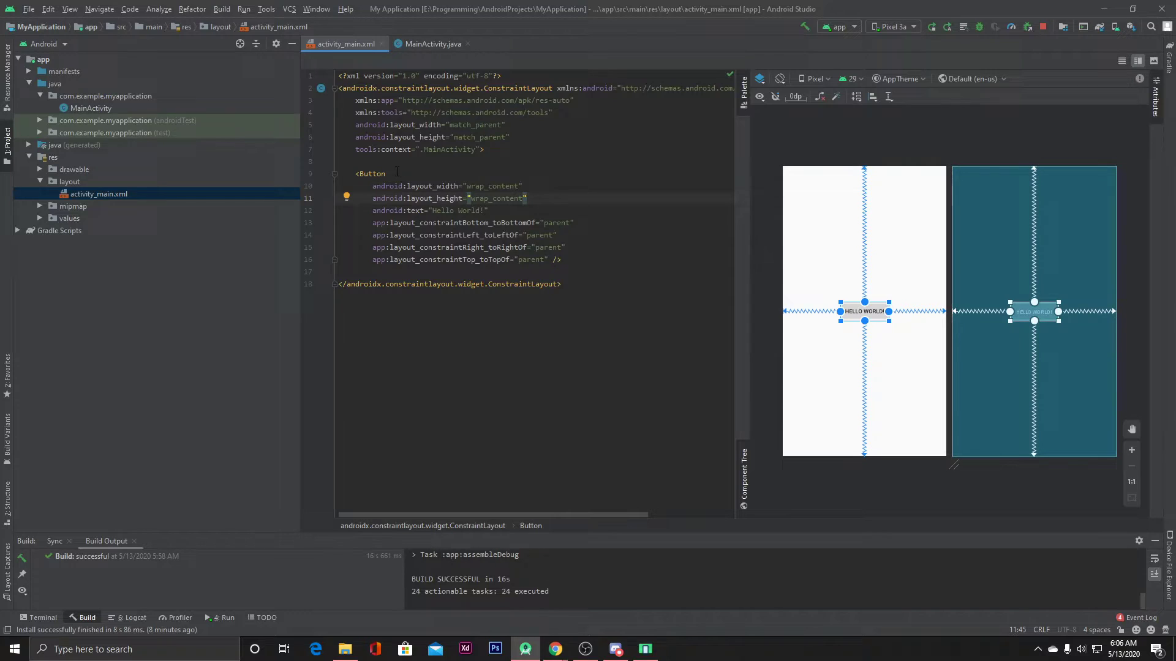
key(Up)
key(Up)
key(End)
key(Return)
text(id)
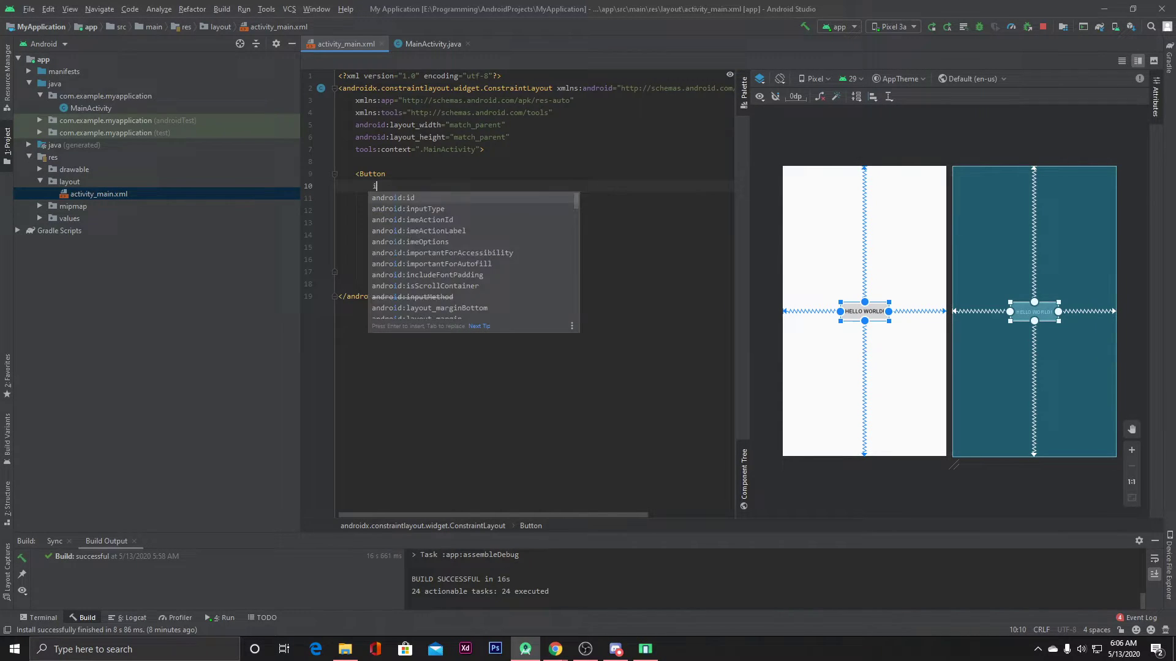
key(Return)
text(btn)
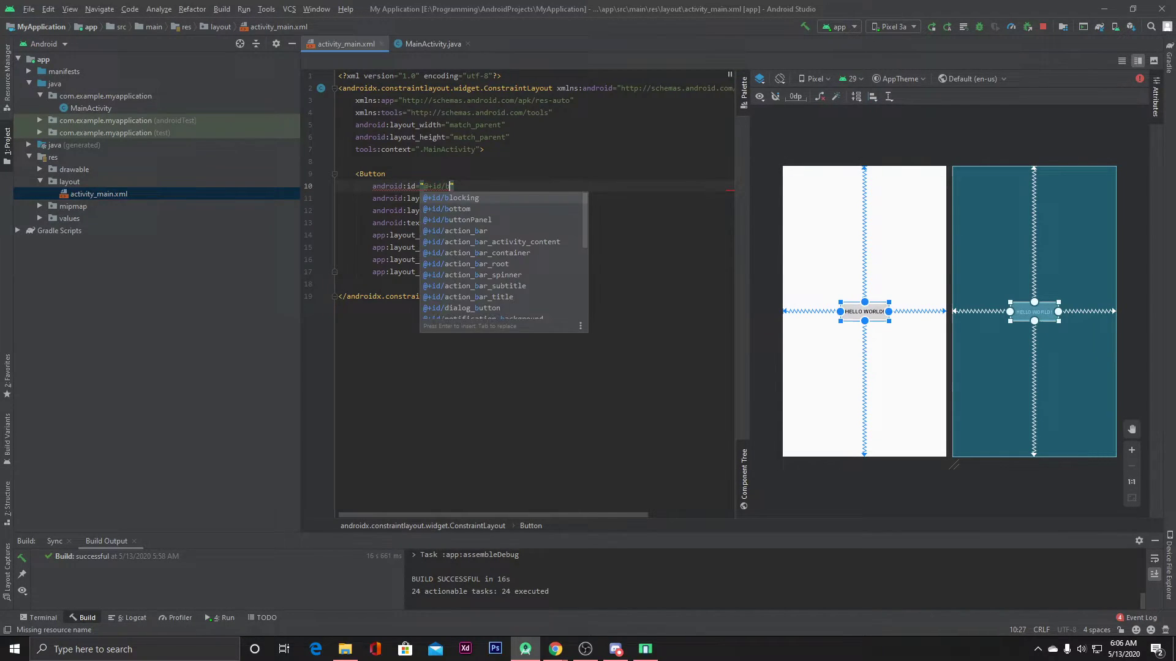
click(604, 272)
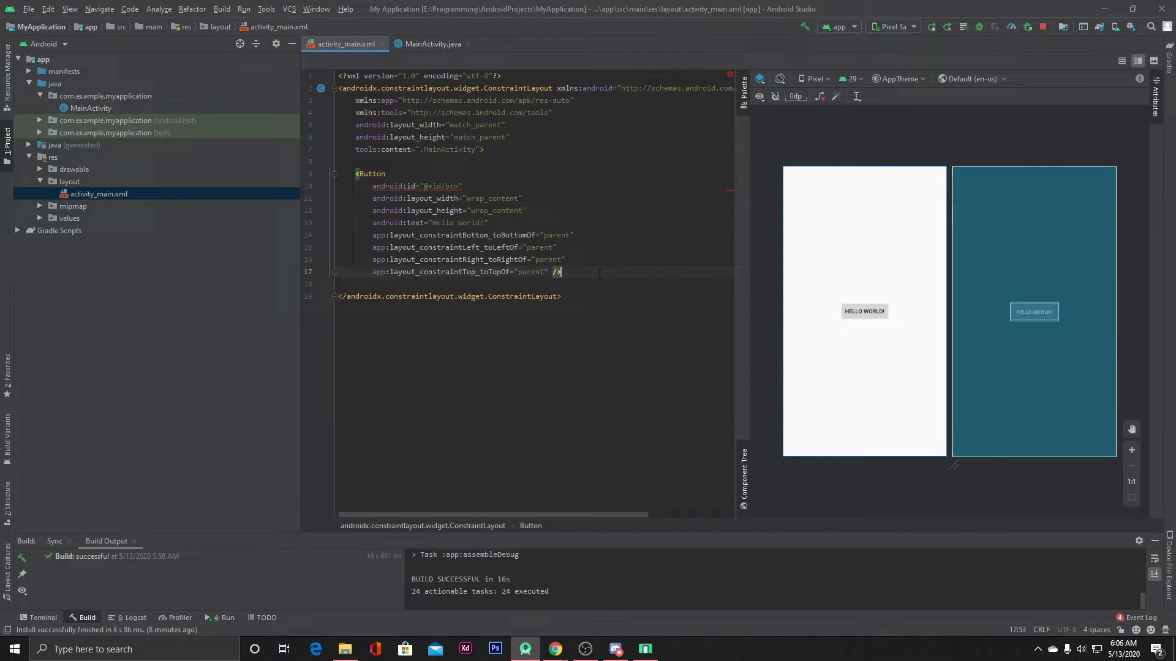
drag(484, 222, 432, 222)
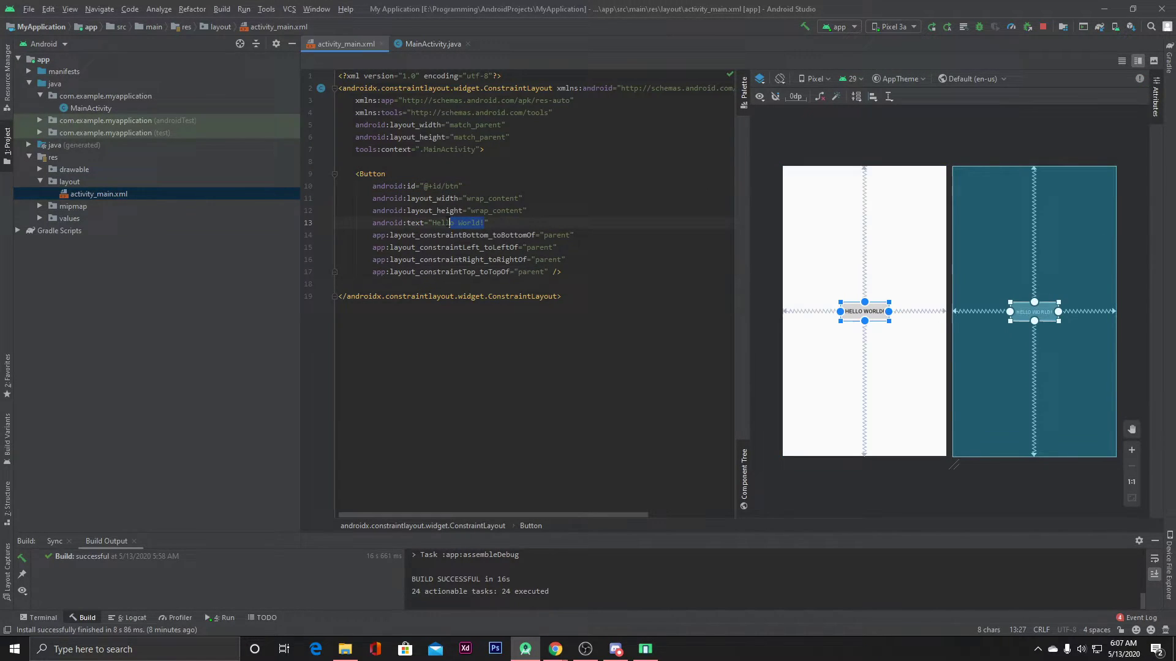
key(BackSpace)
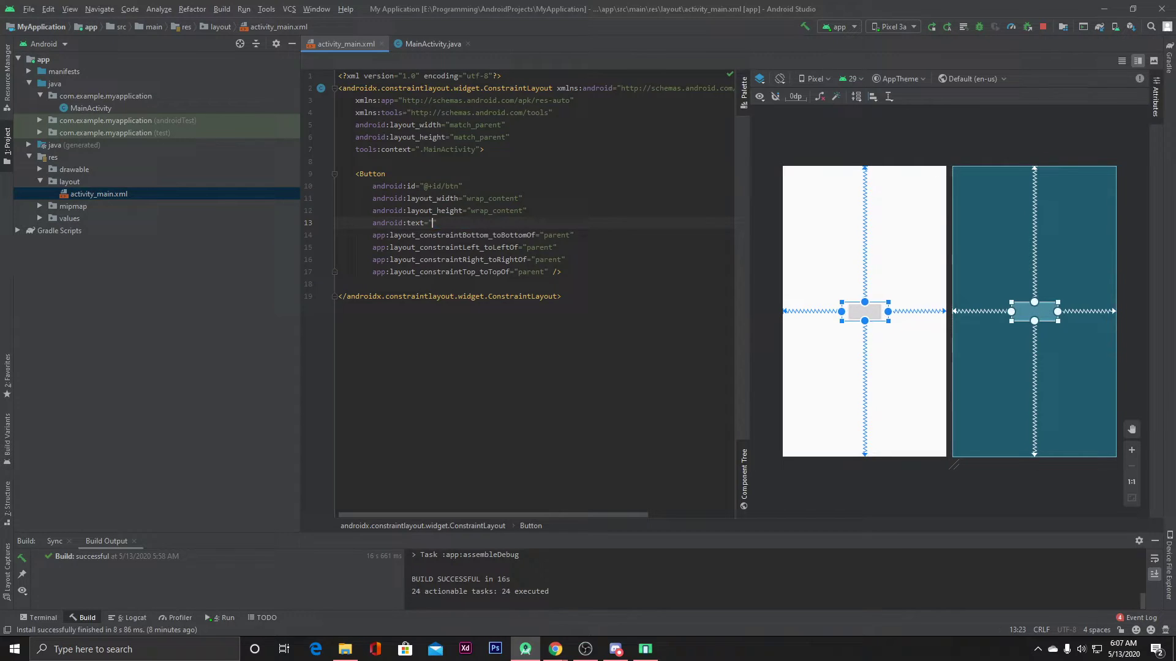
text(Button)
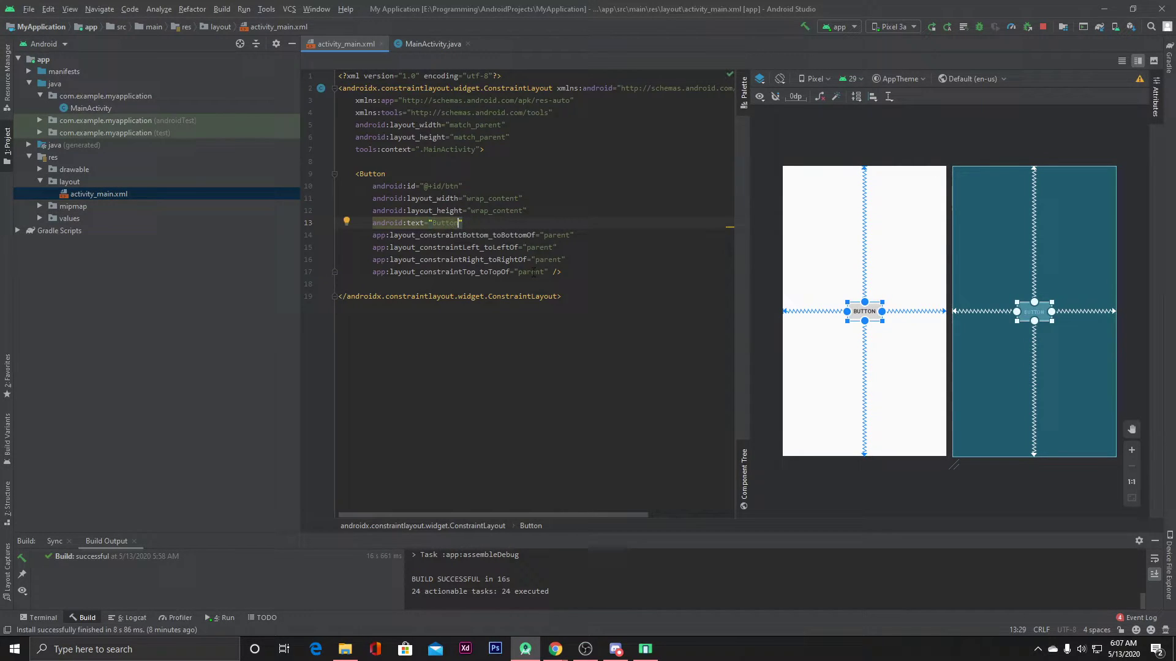
click(561, 272)
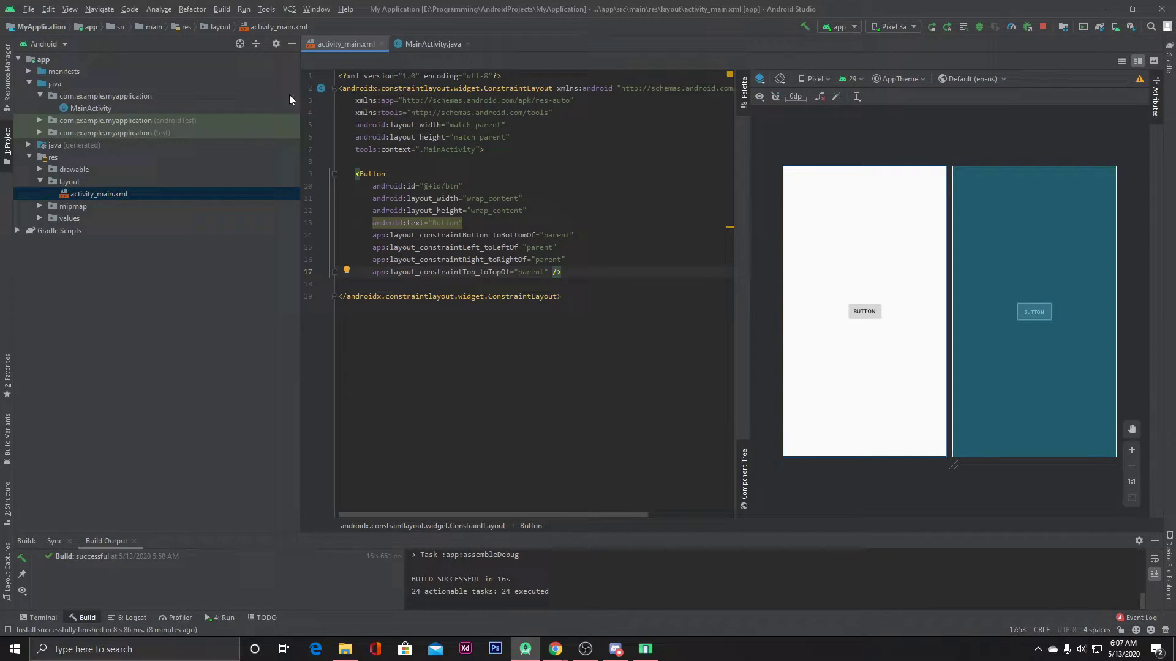
Step: Open the context menu for the com.example.myapplication package to add a new activity
click(122, 98)
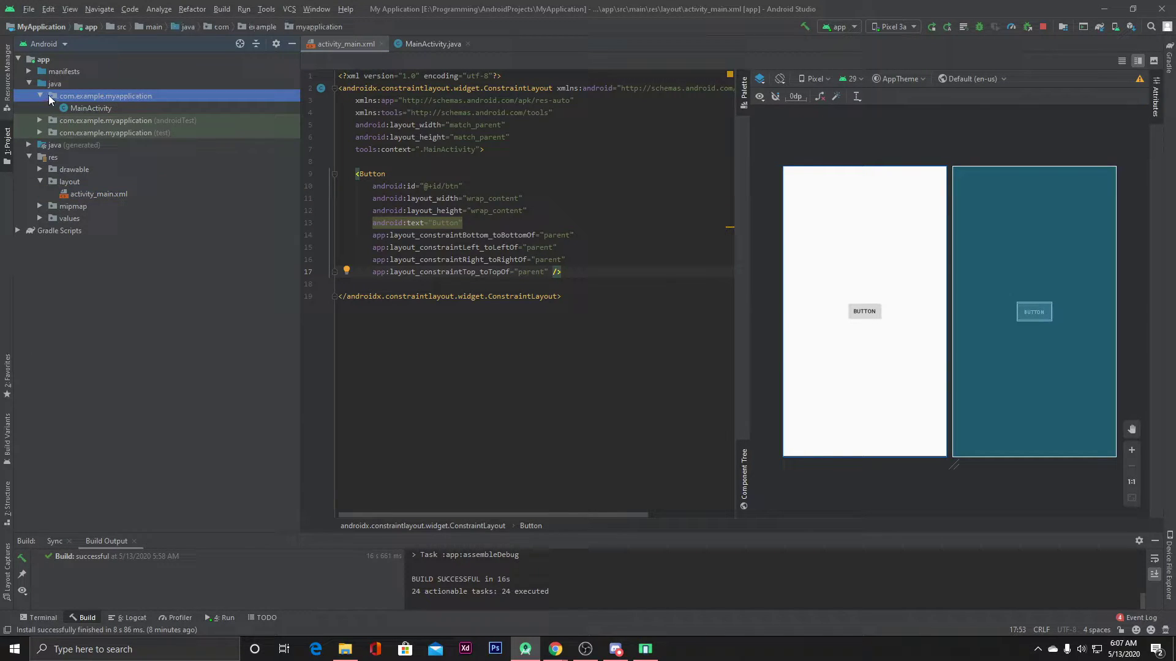
right_click(129, 96)
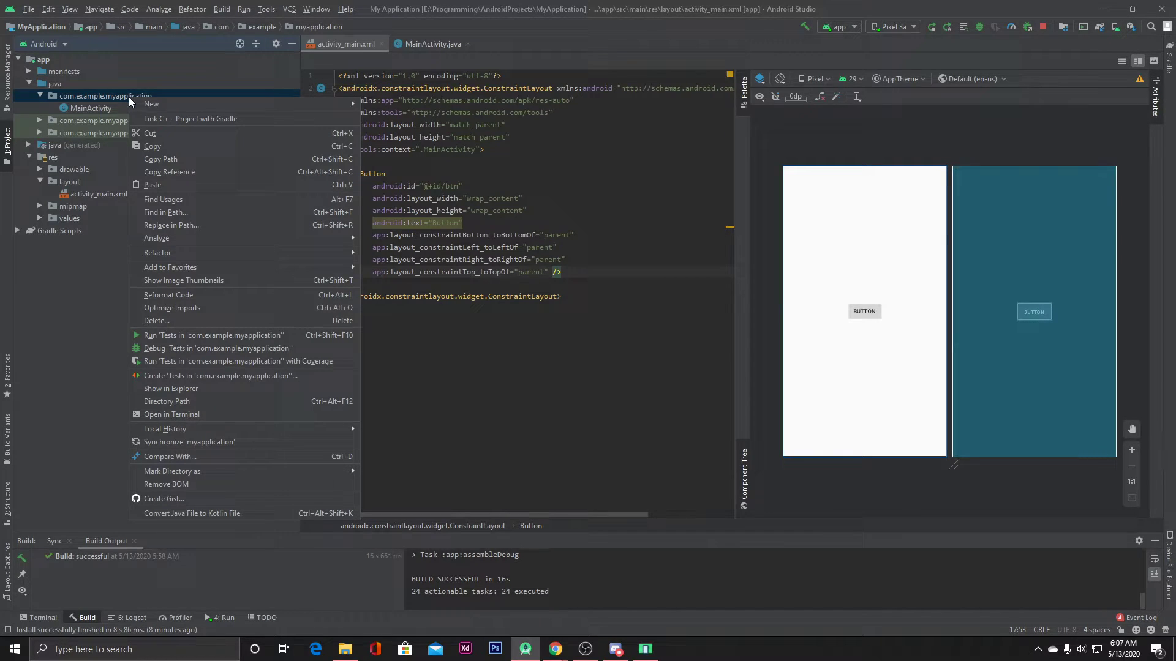
mouse_move(151, 104)
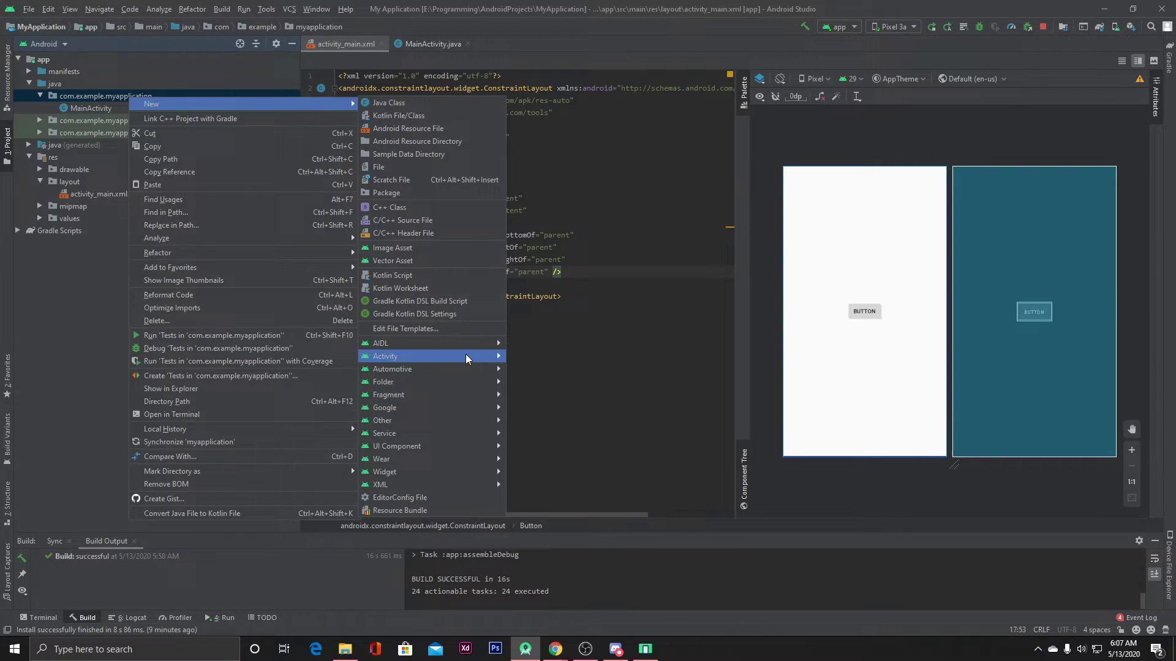
Step: Add an Empty Activity named SecondActivity with layout activity_second
mouse_move(433, 356)
click(564, 514)
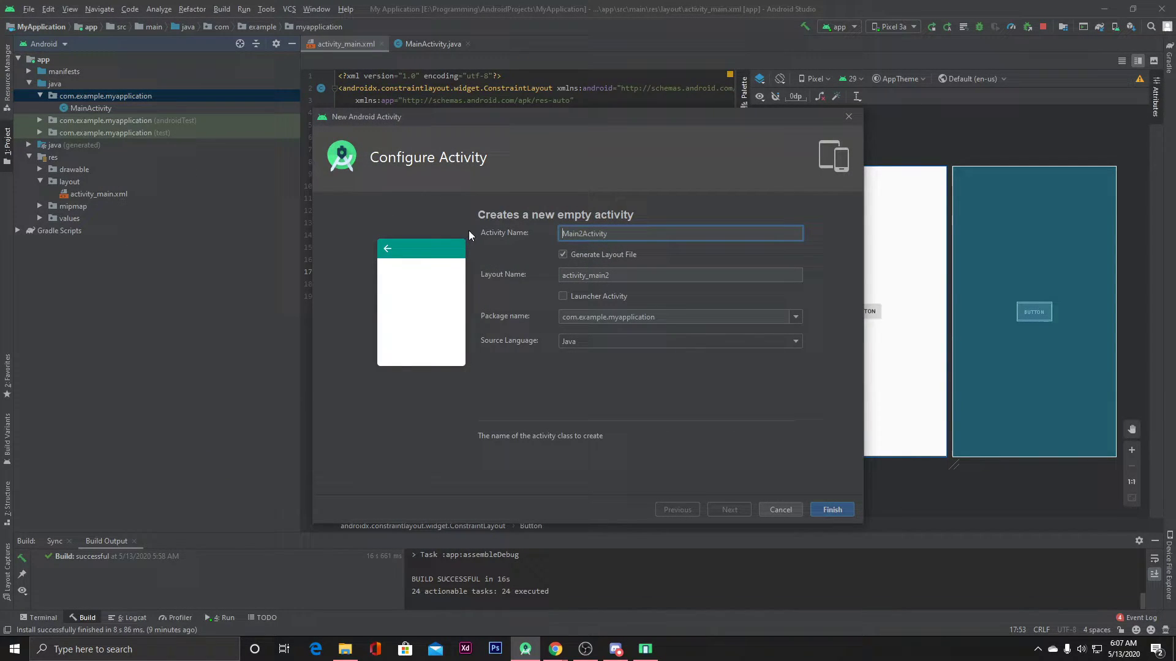
text(Seco)
text(ndAc)
text(tivity)
click(842, 510)
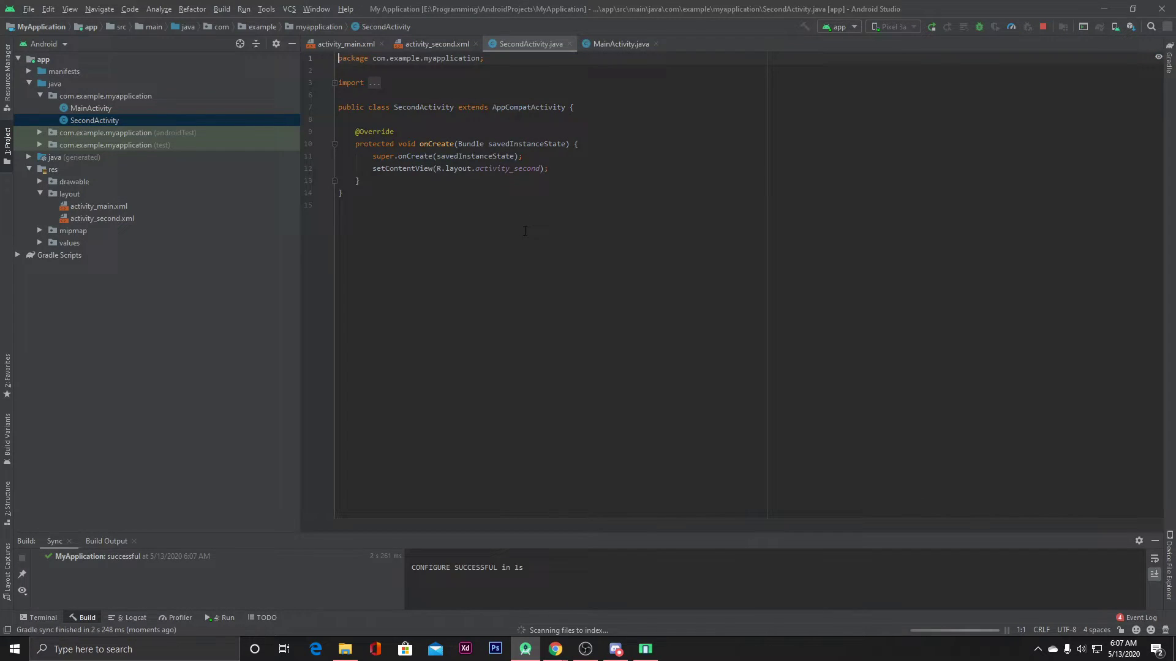
Step: Open activity_second.xml in split view and add a TextView with wrap_content width and height
click(440, 45)
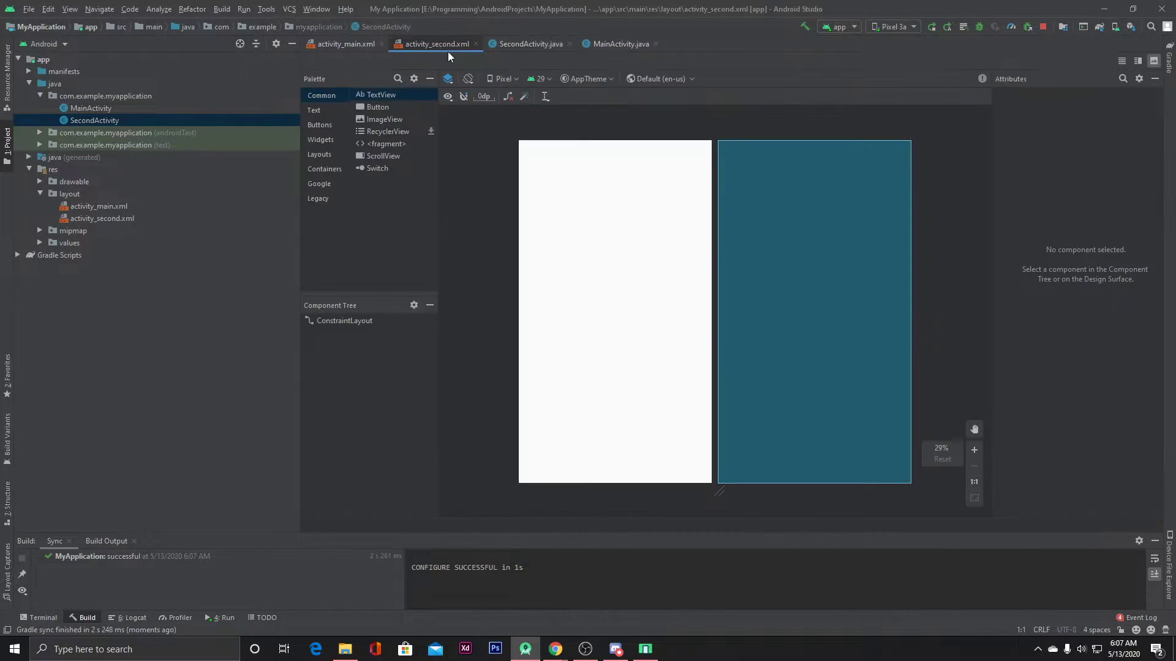
click(1139, 61)
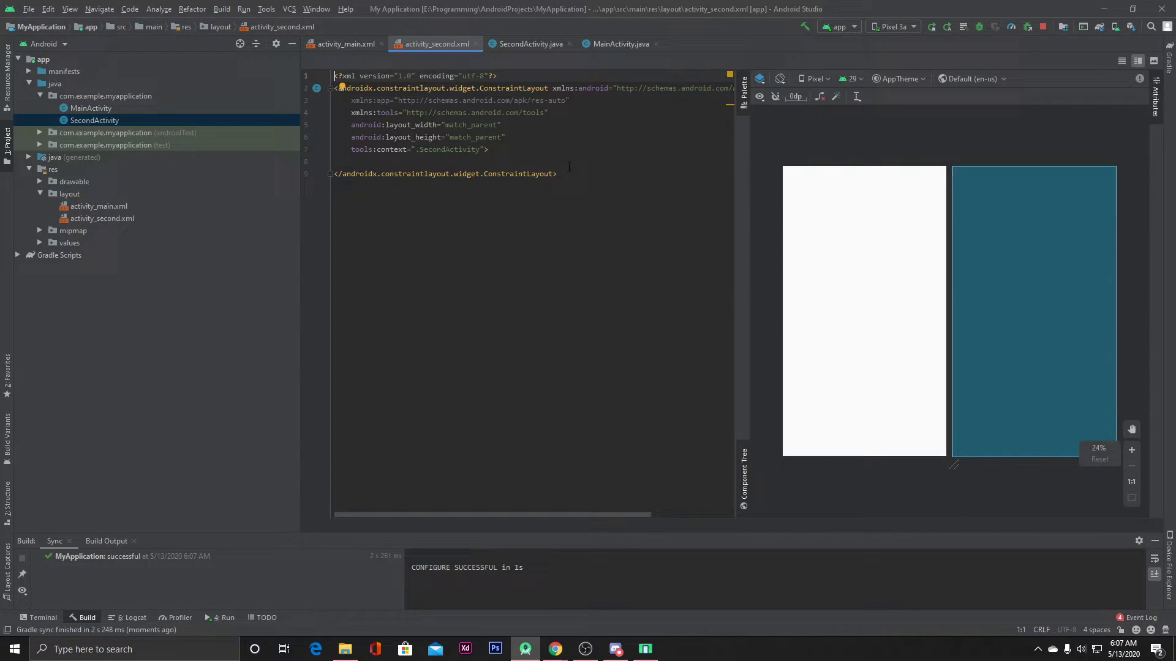
click(532, 148)
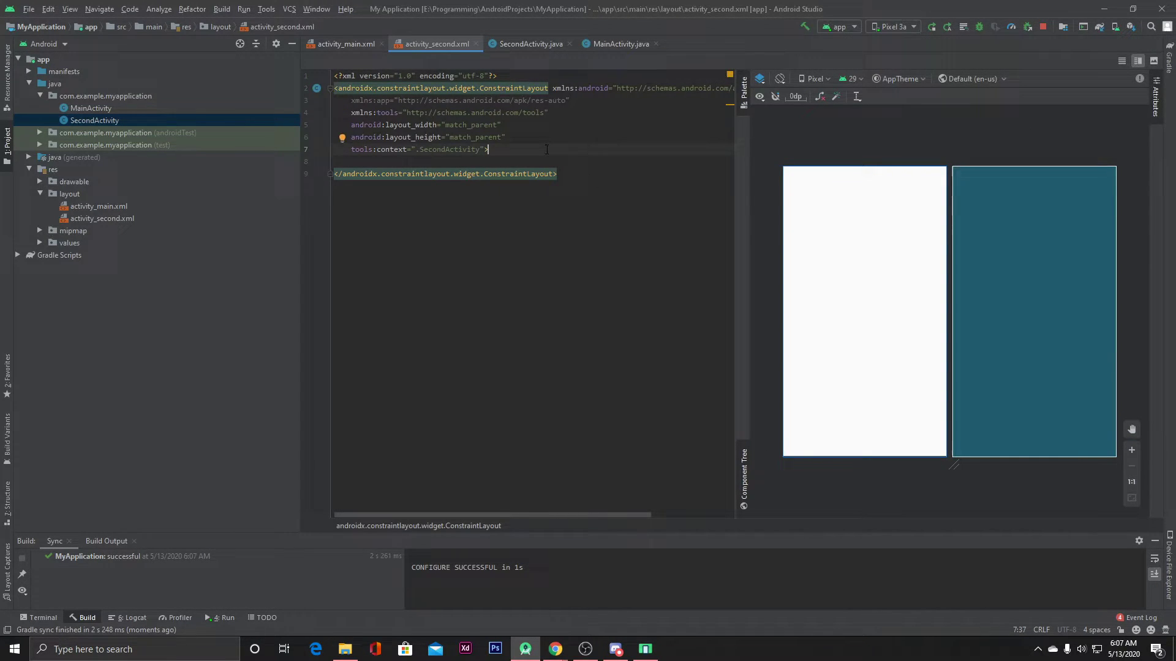
key(Return)
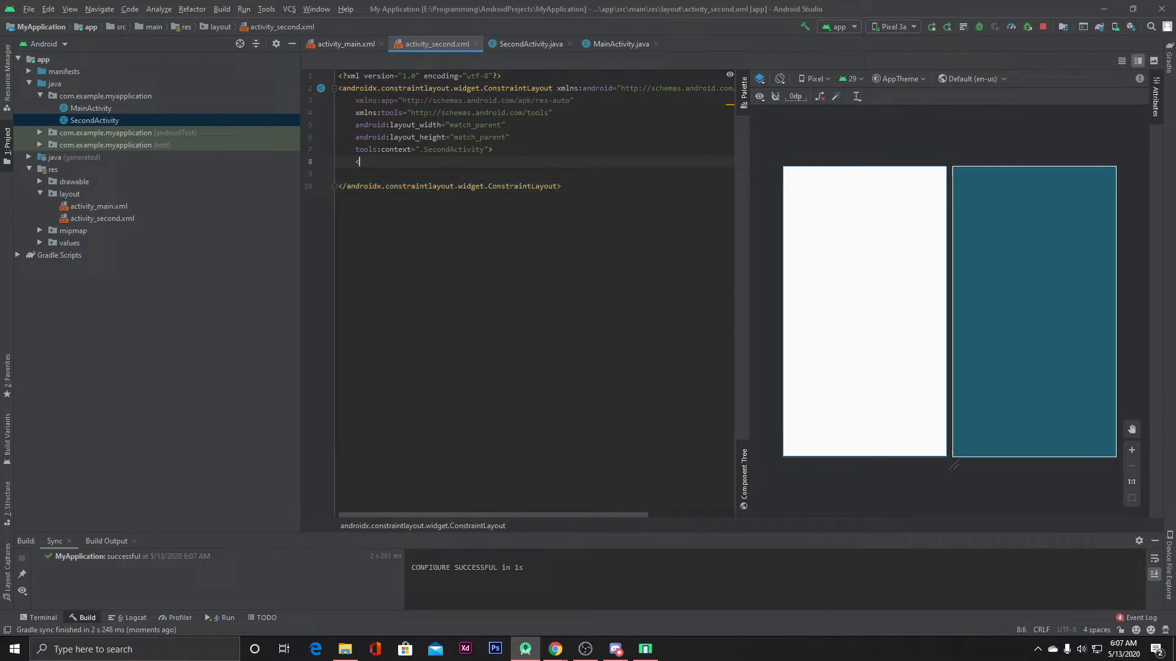
text(<Text)
key(Return)
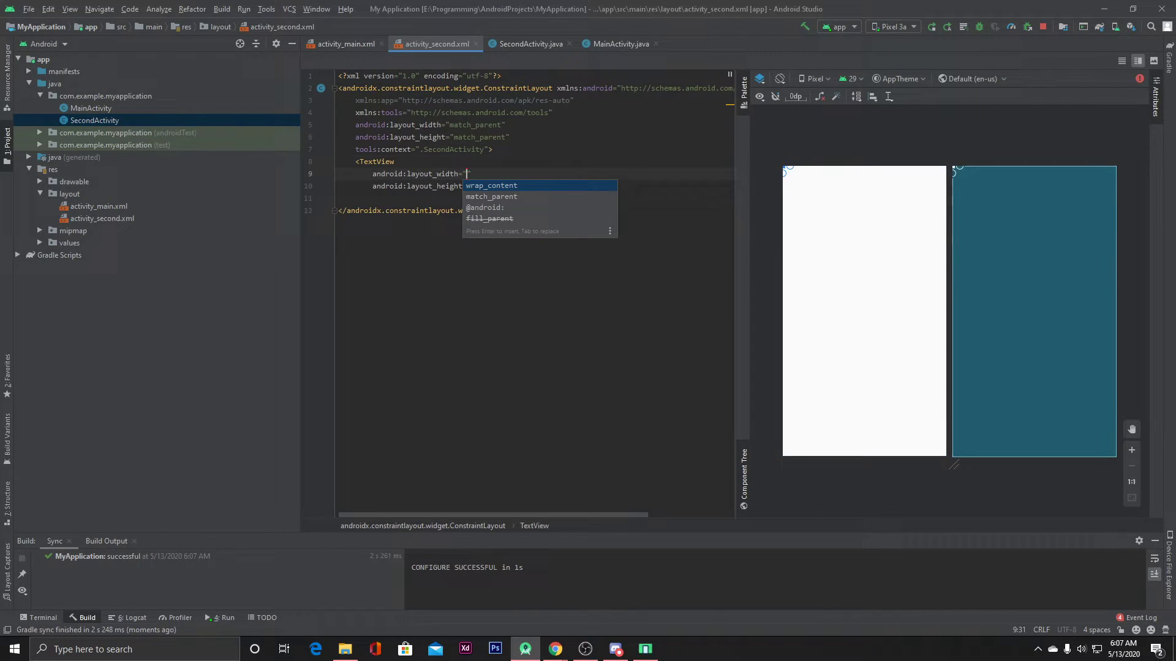
key(Return)
key(Return)
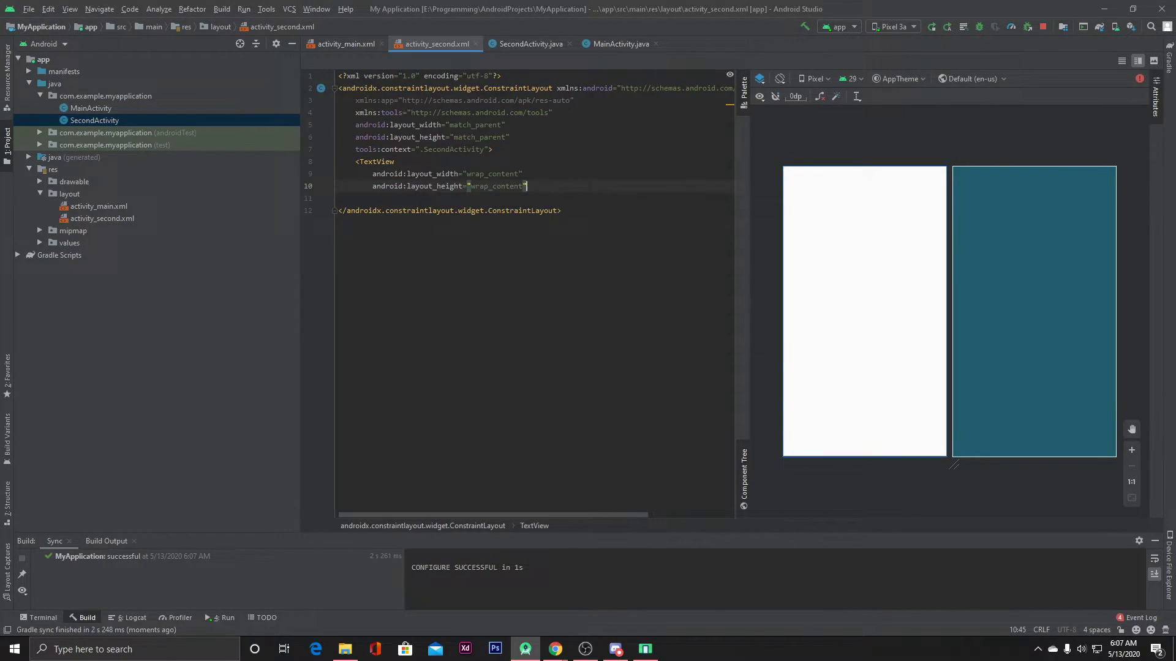
text(>)
key(Return)
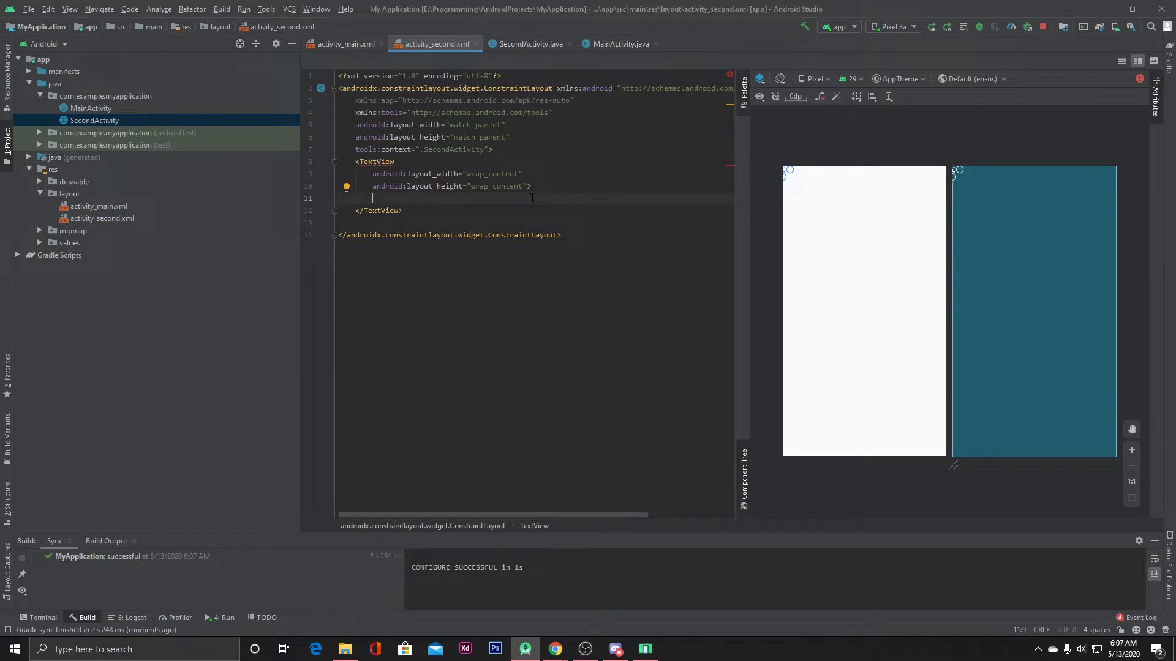
text(text>)
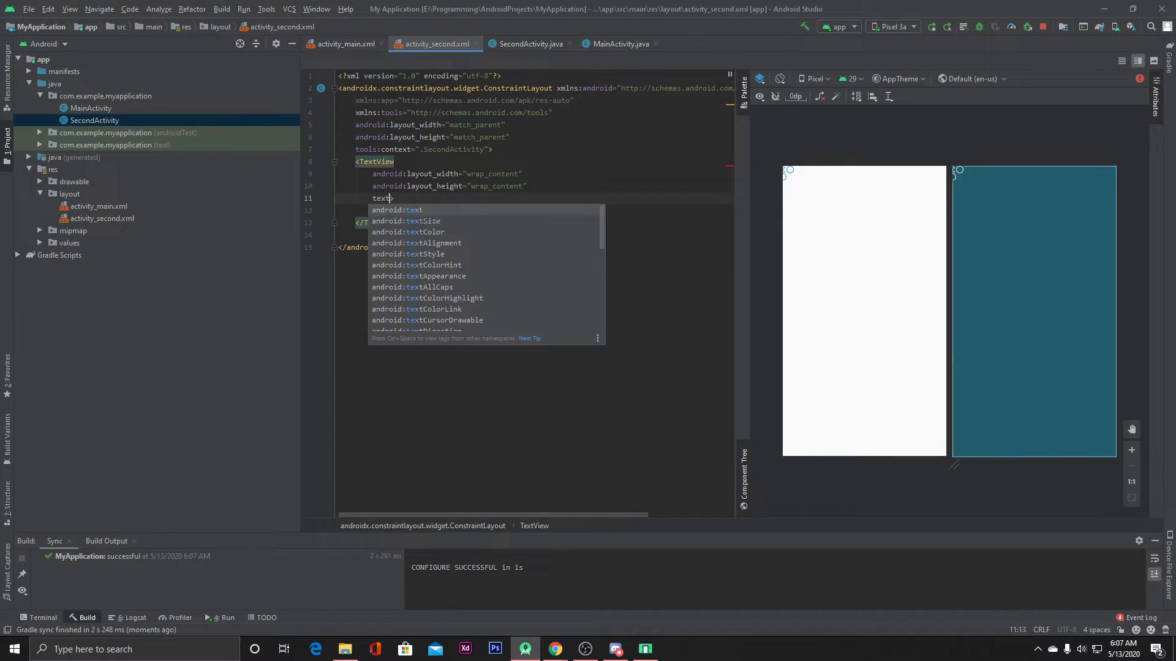
Step: Give the TextView the text 'Activity Two' and a 30sp text size
key(Return)
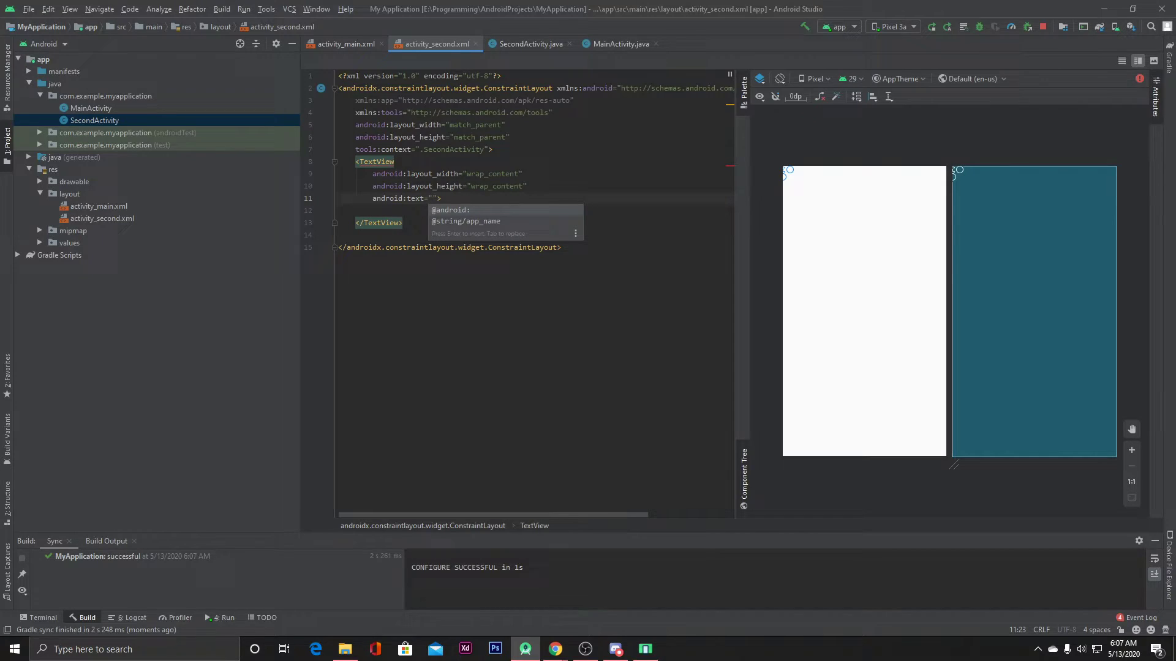
text(Activit)
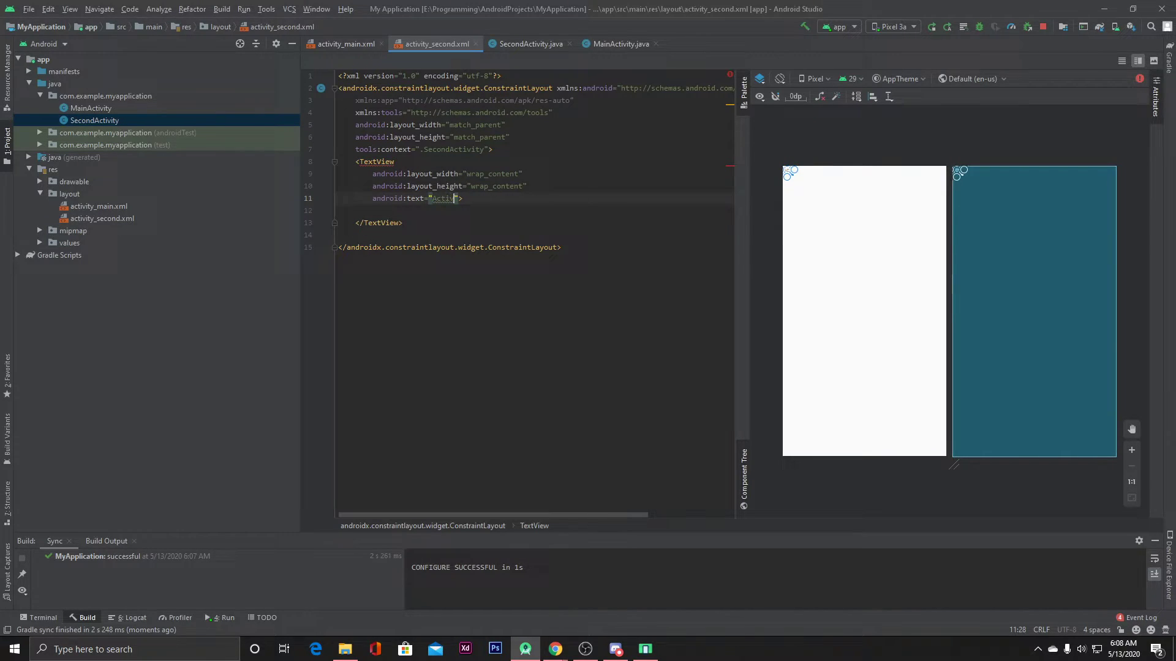
text(y )
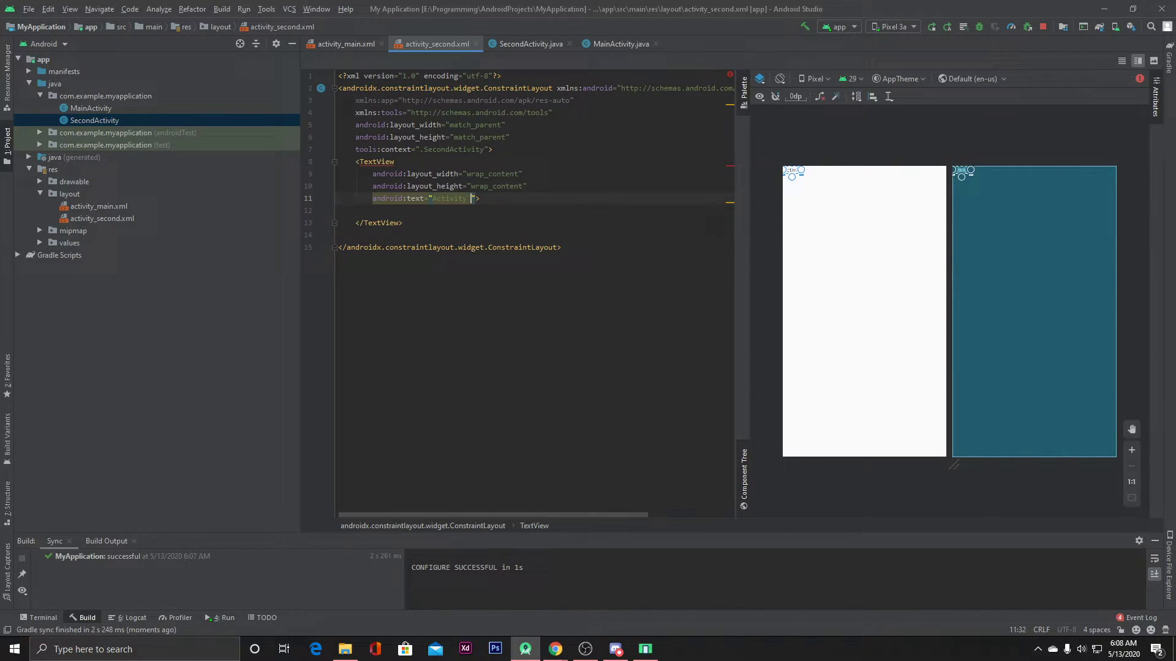
text(Two)
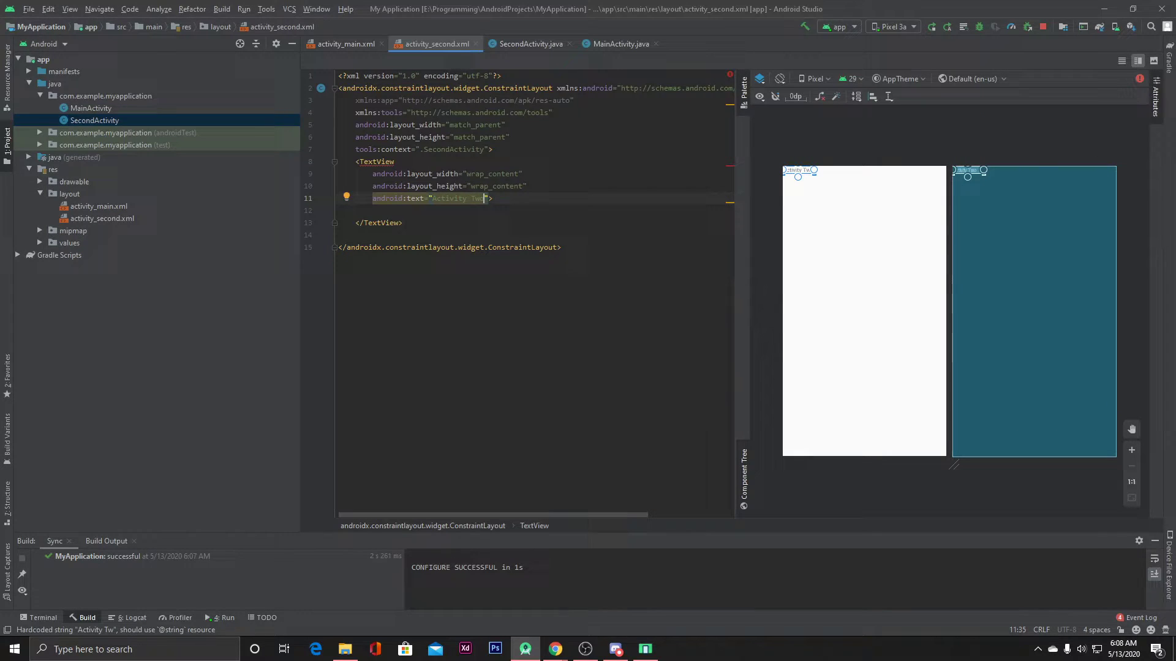
key(Return)
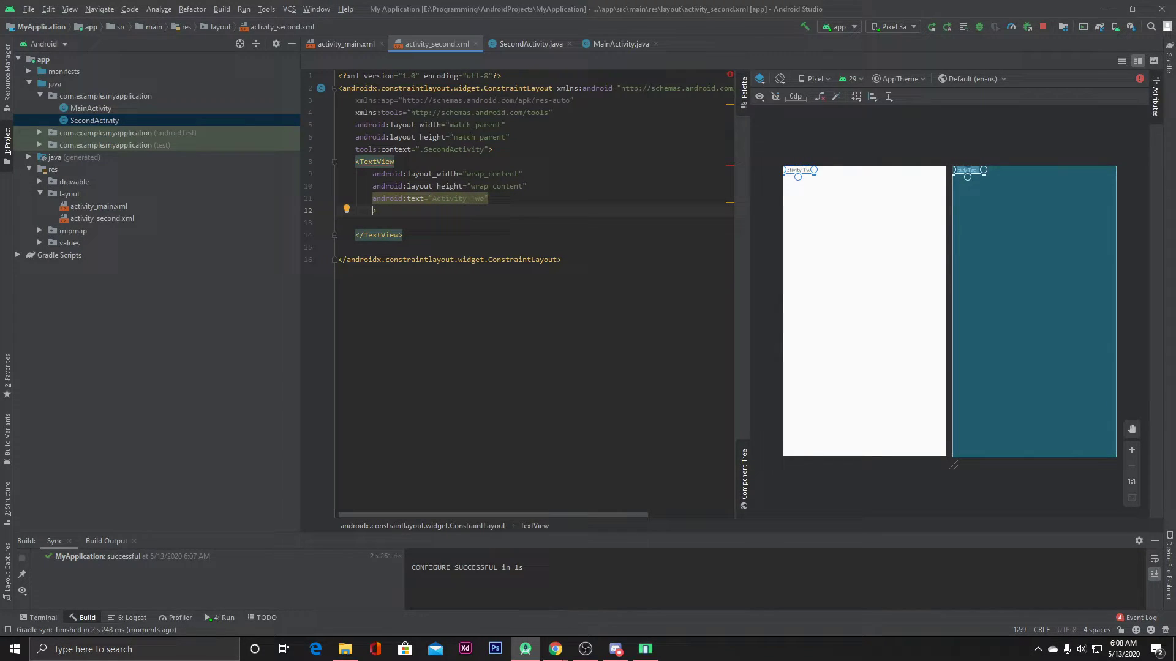
text(texts)
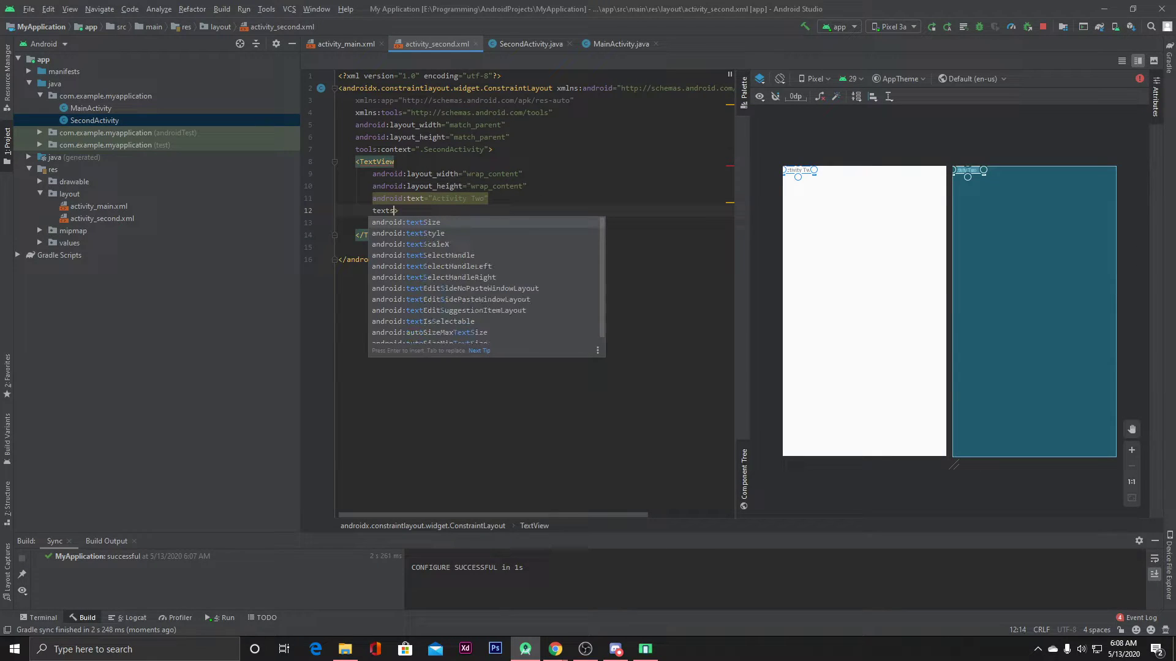
key(Return)
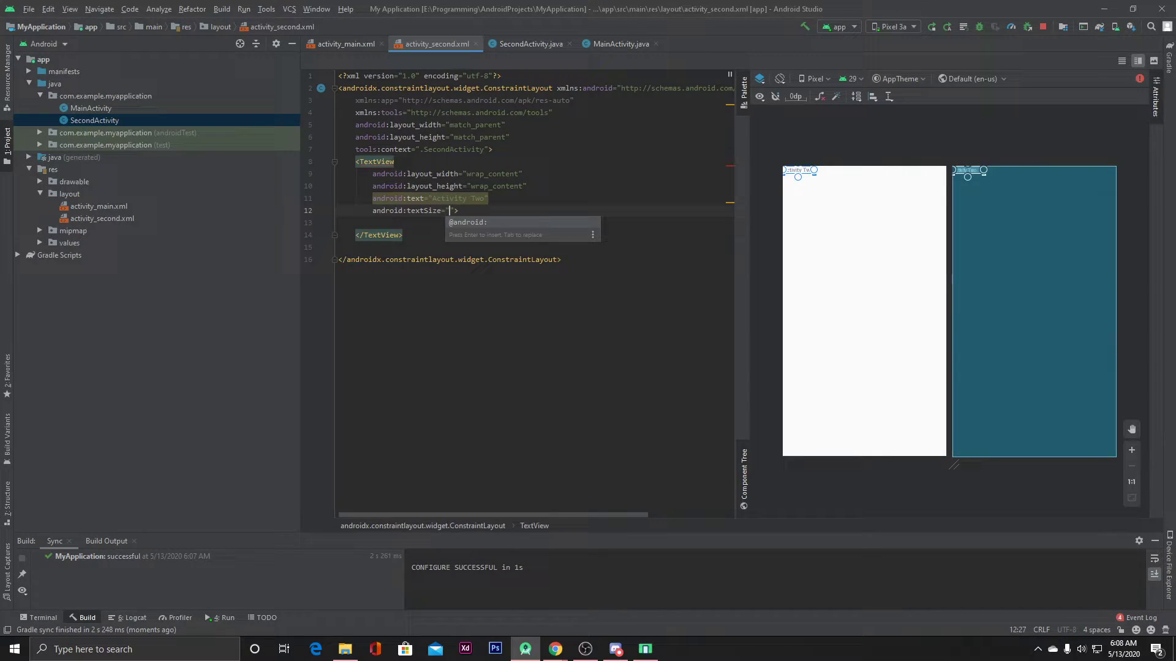
text(30)
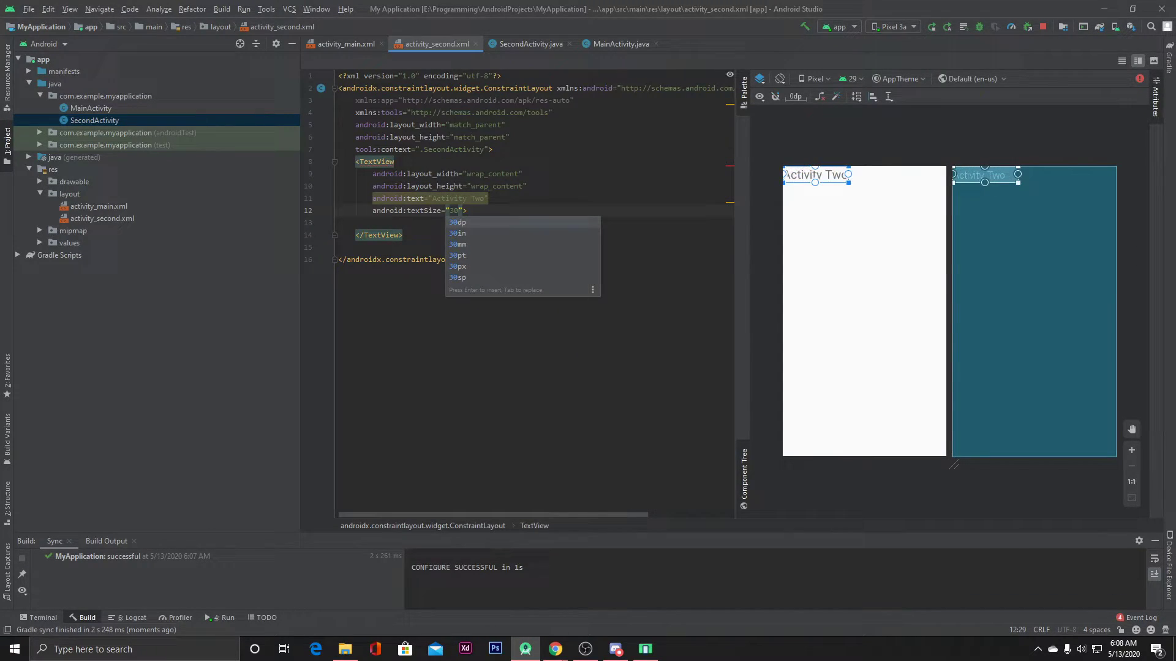
text(sp)
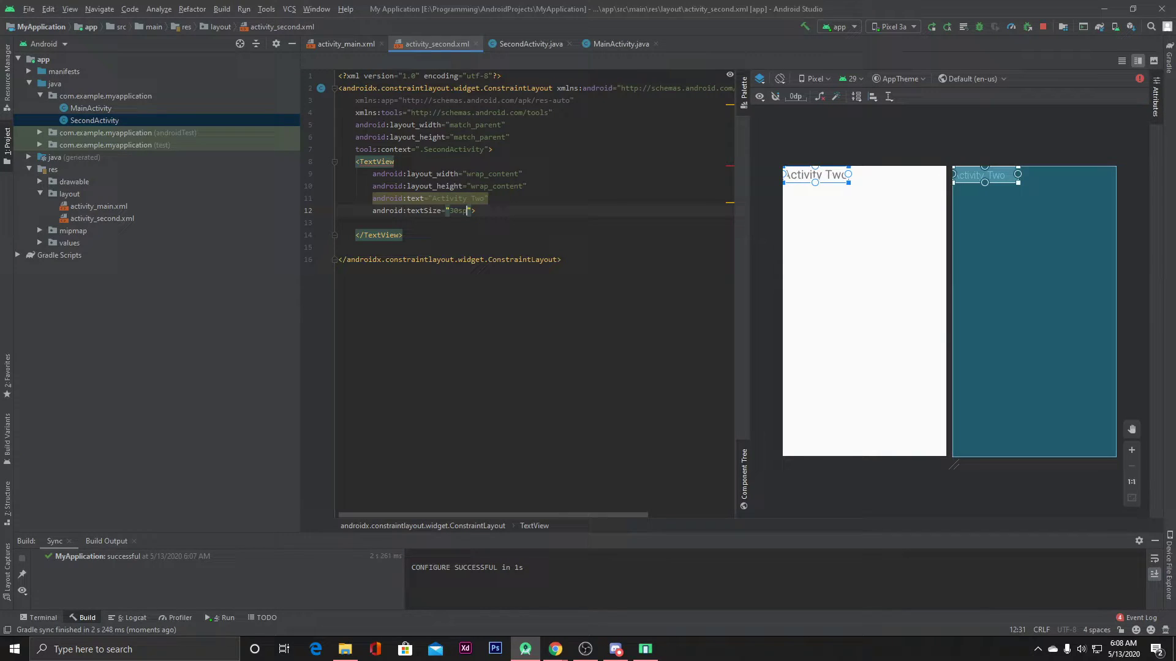
click(537, 228)
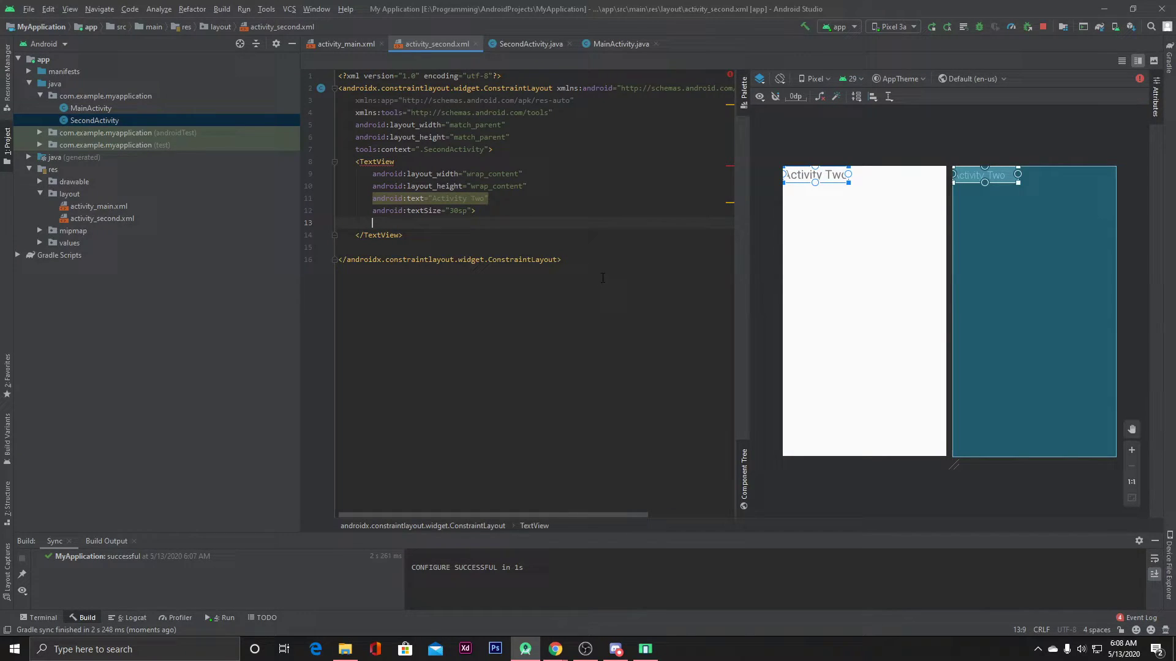
key(Down)
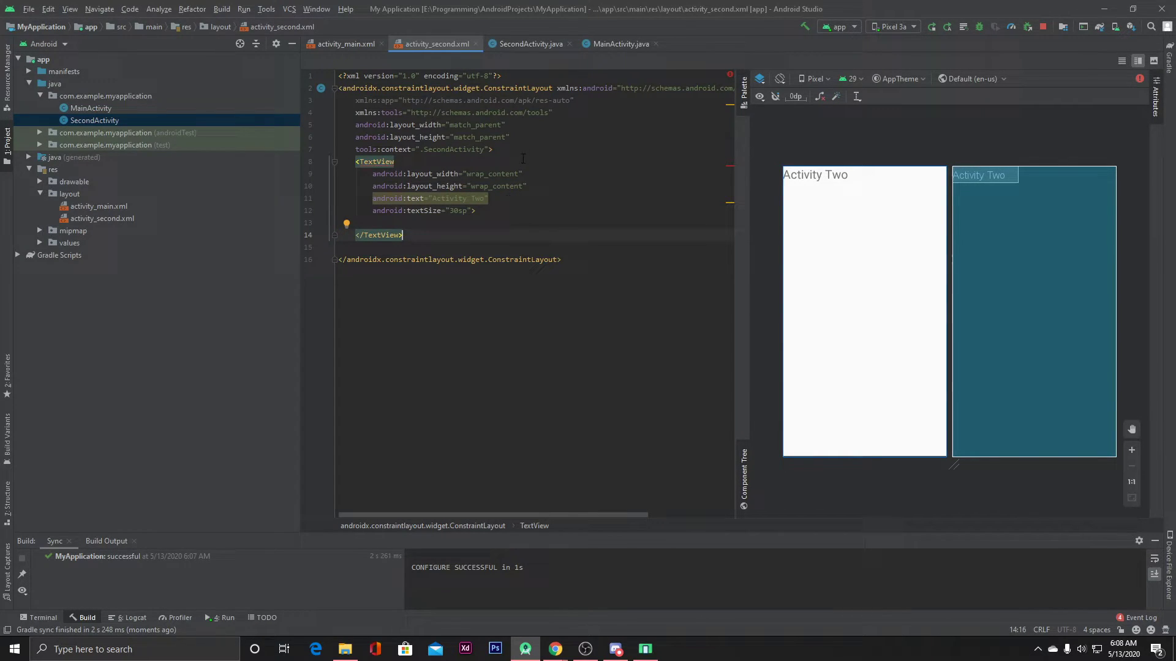
Step: Replace the ConstraintLayout root with a LinearLayout with vertical orientation
drag(553, 88, 339, 88)
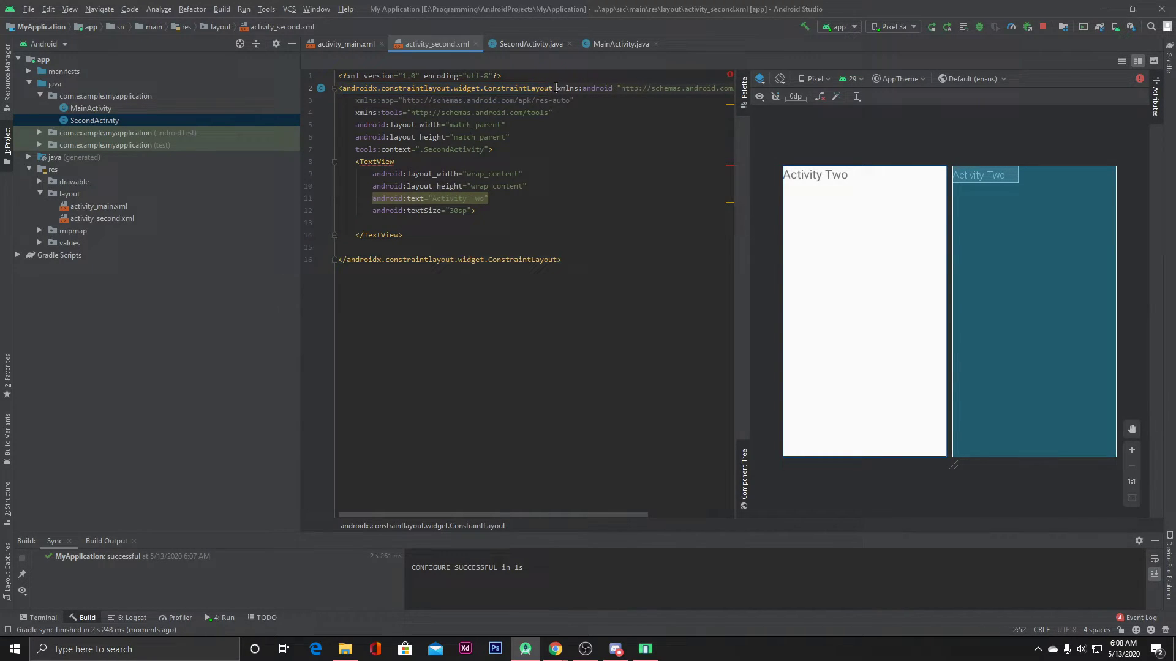
drag(553, 88, 340, 89)
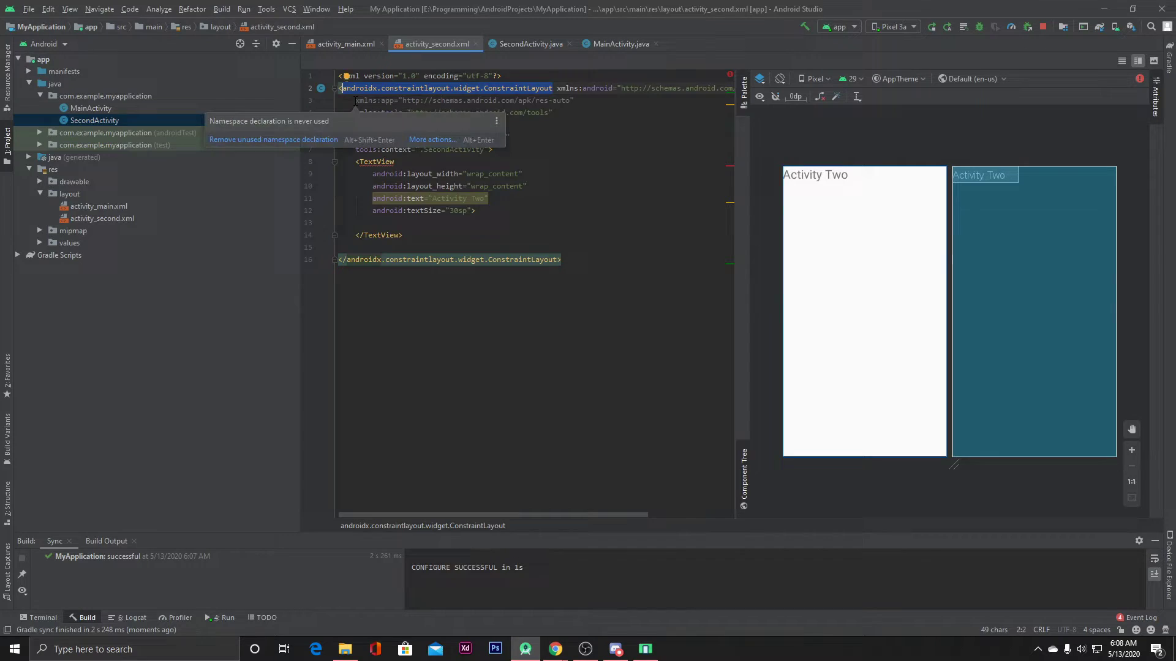
text(Lin)
key(Return)
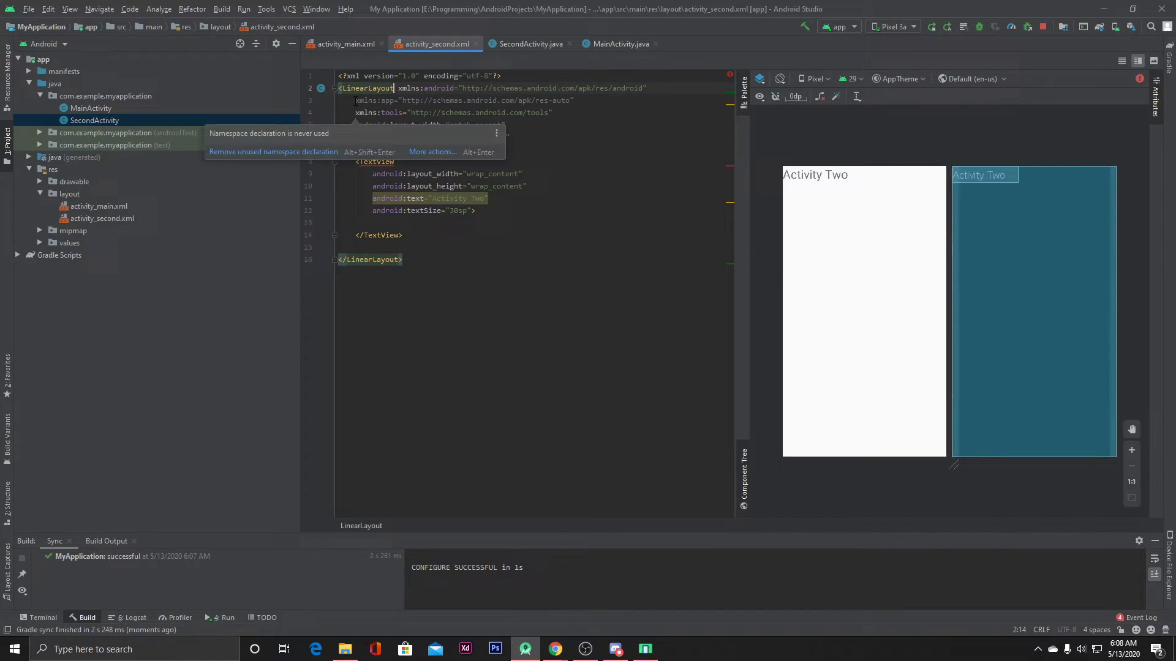
click(521, 137)
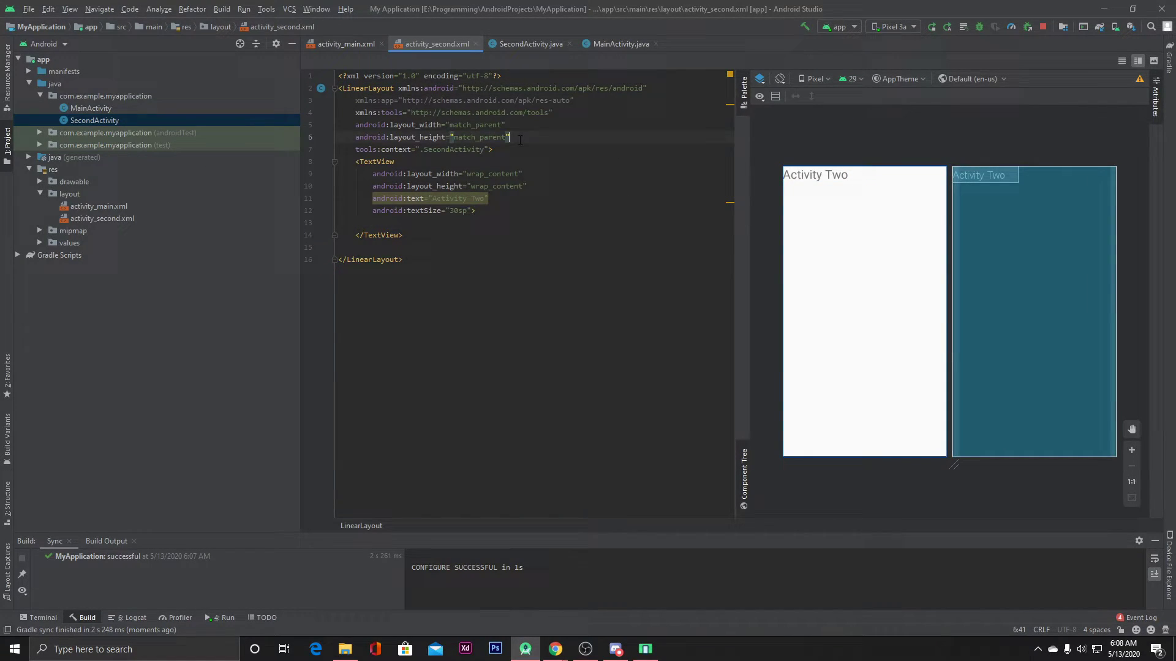
key(Return)
text(ori)
key(Return)
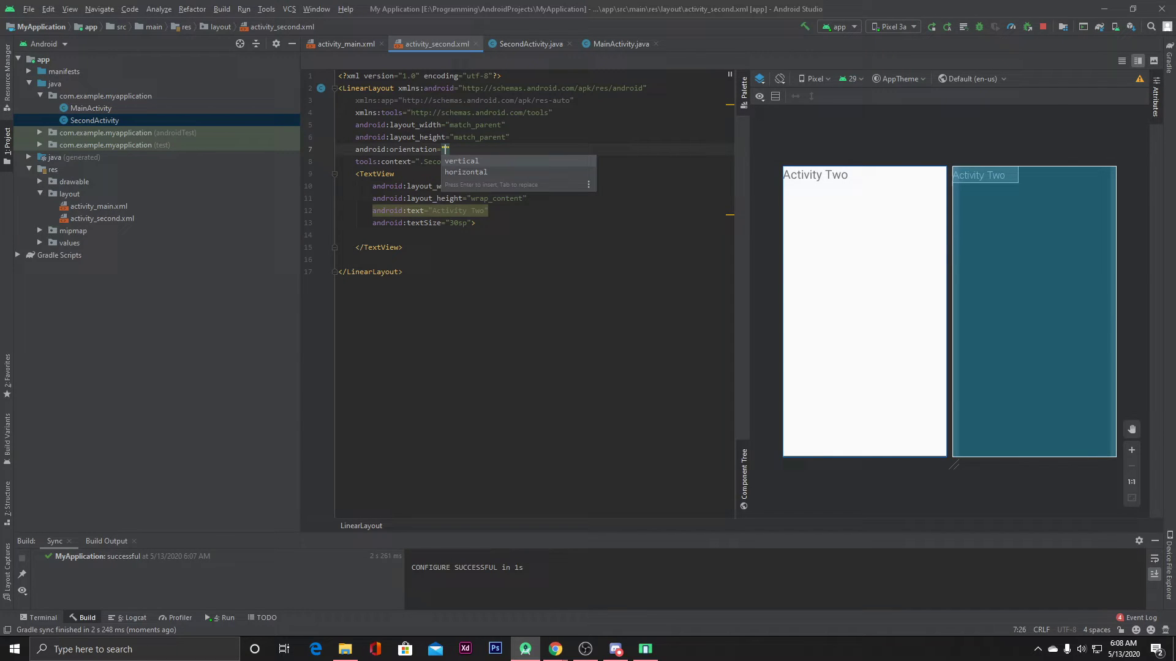
key(Return)
key(Return)
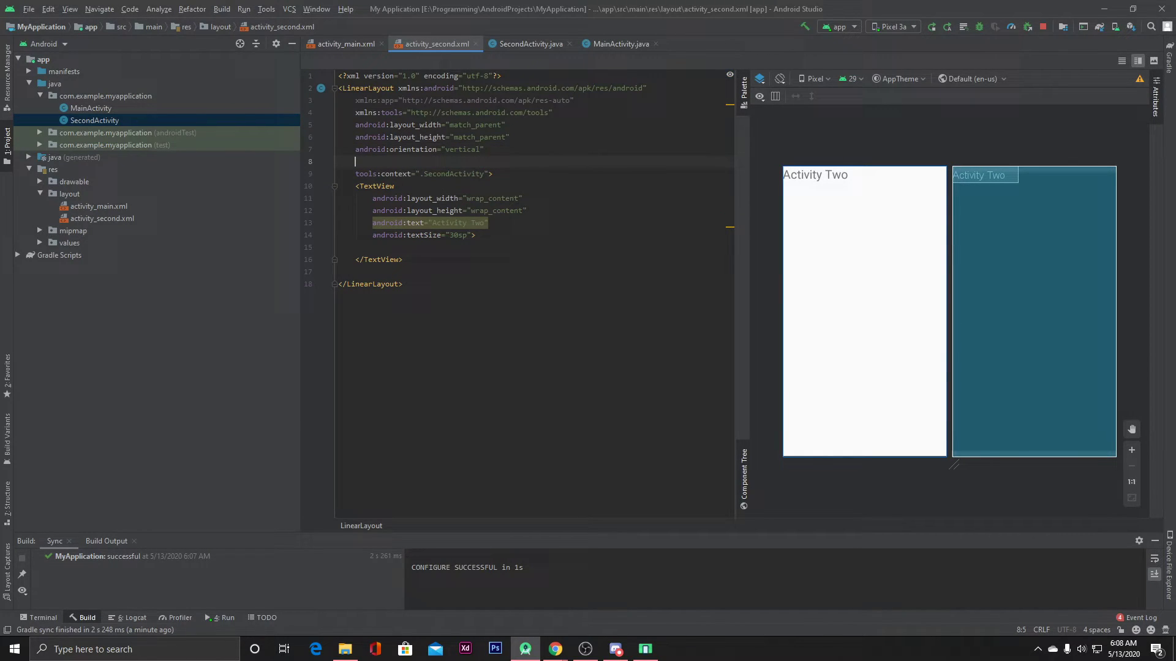
text(g)
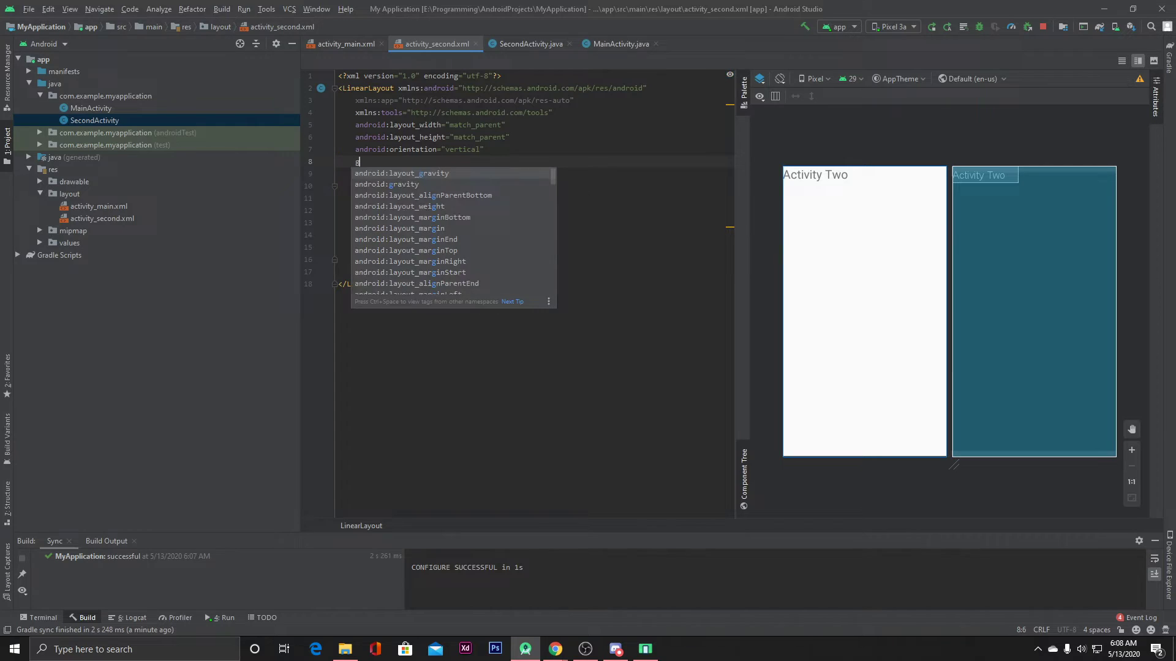
text(ra)
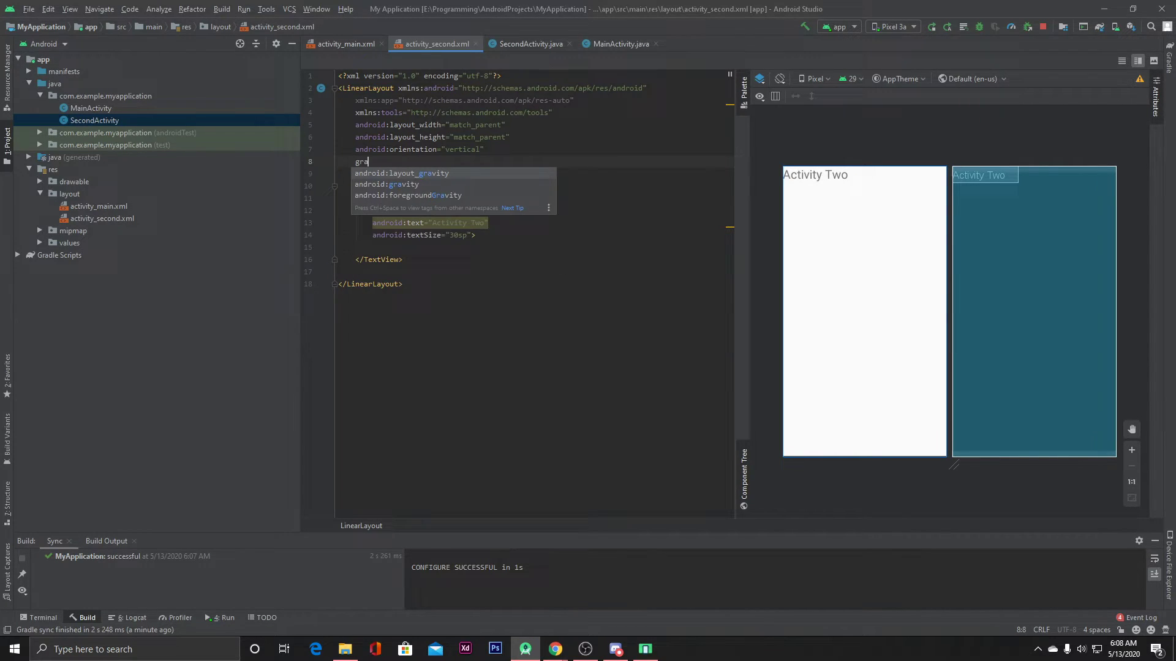
Step: Set the LinearLayout's gravity to center
key(Down)
key(Return)
text(center)
key(Return)
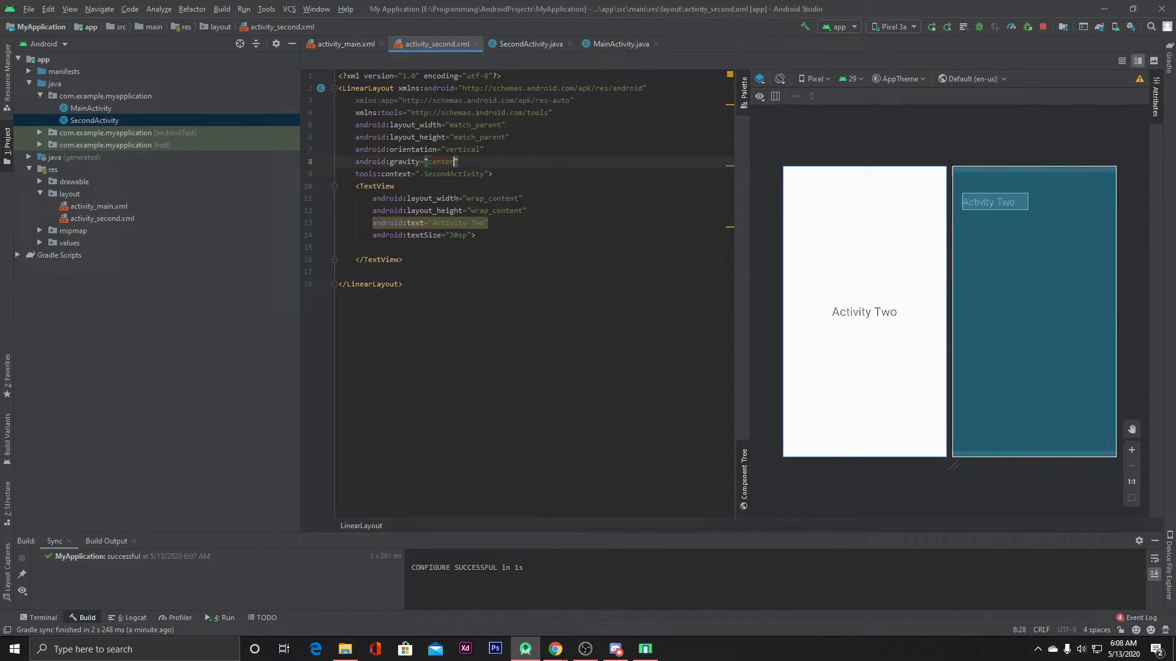
click(553, 272)
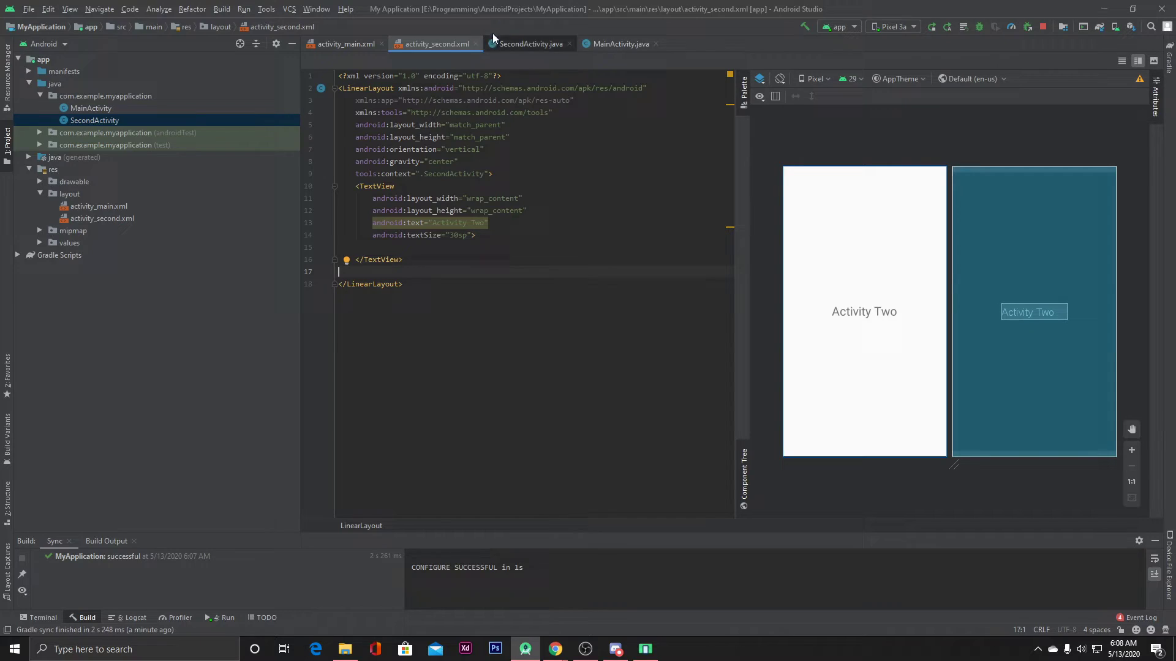
Step: Add a line for a Button field in the MainActivity class body
click(613, 47)
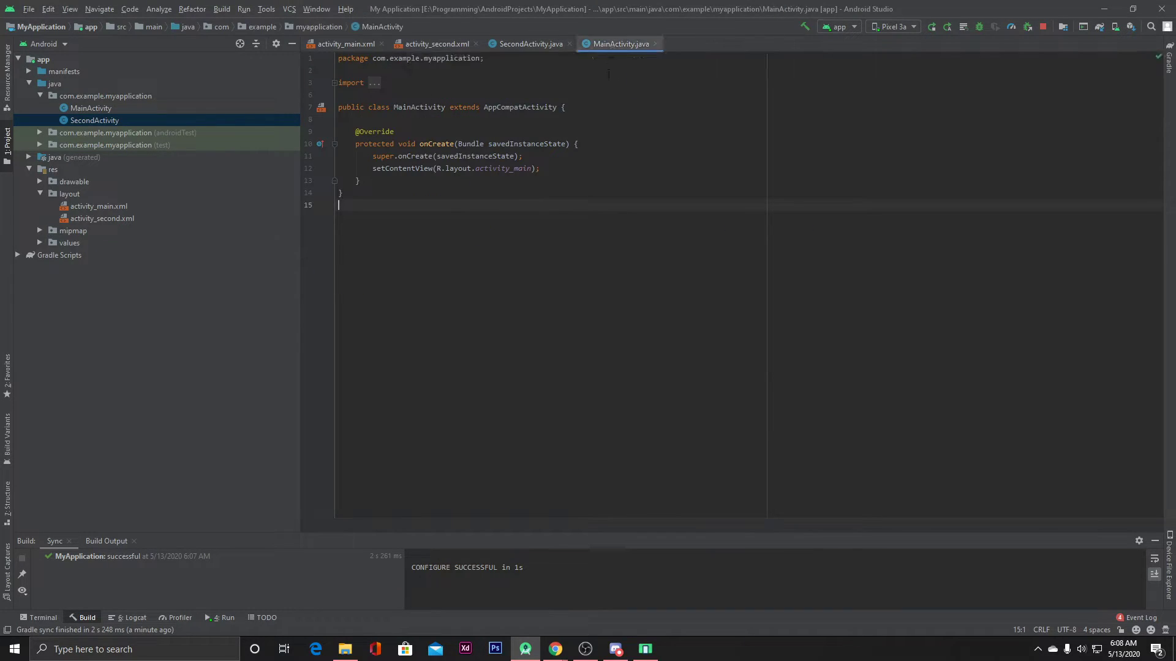
click(578, 108)
key(Return)
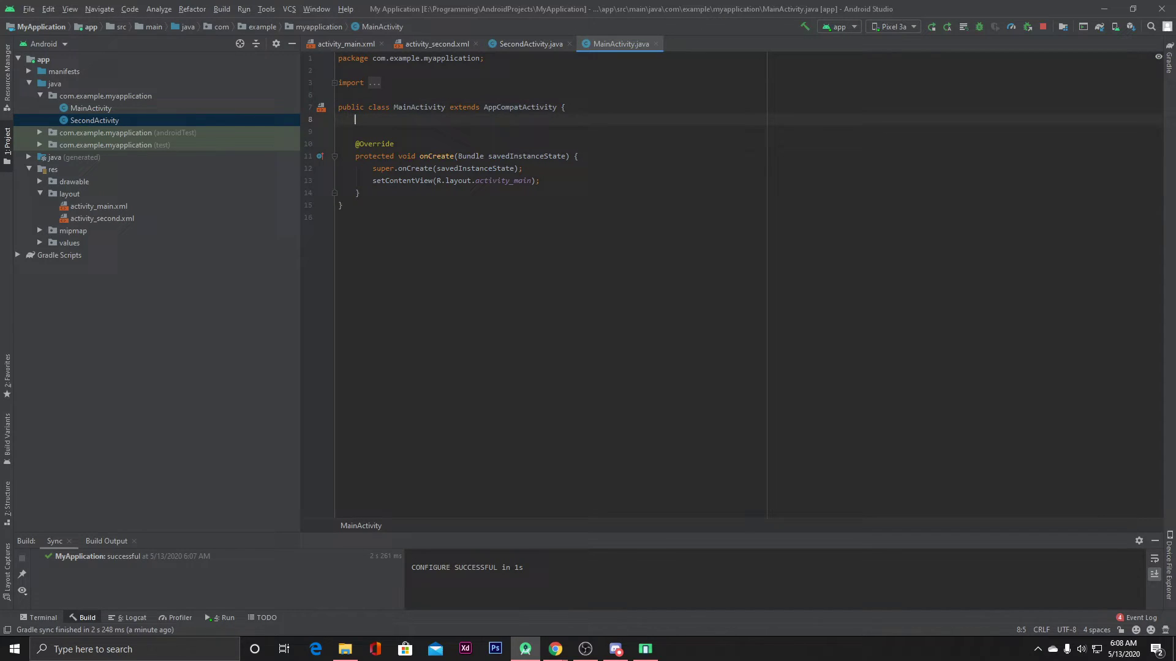
text(Butt)
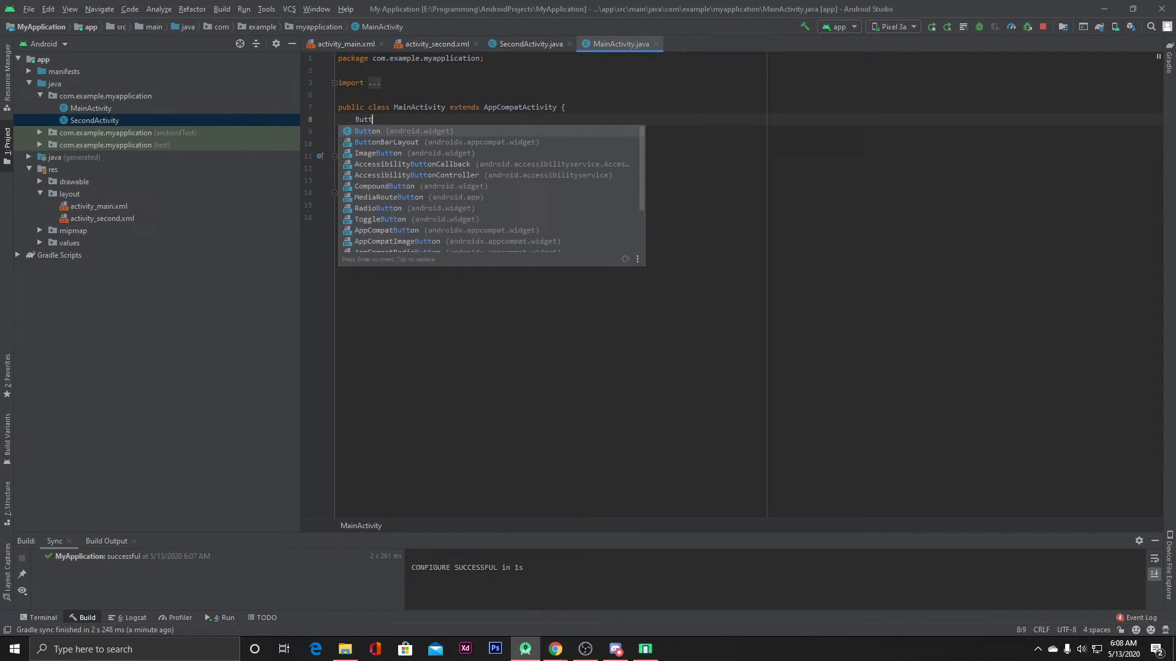
text(on b)
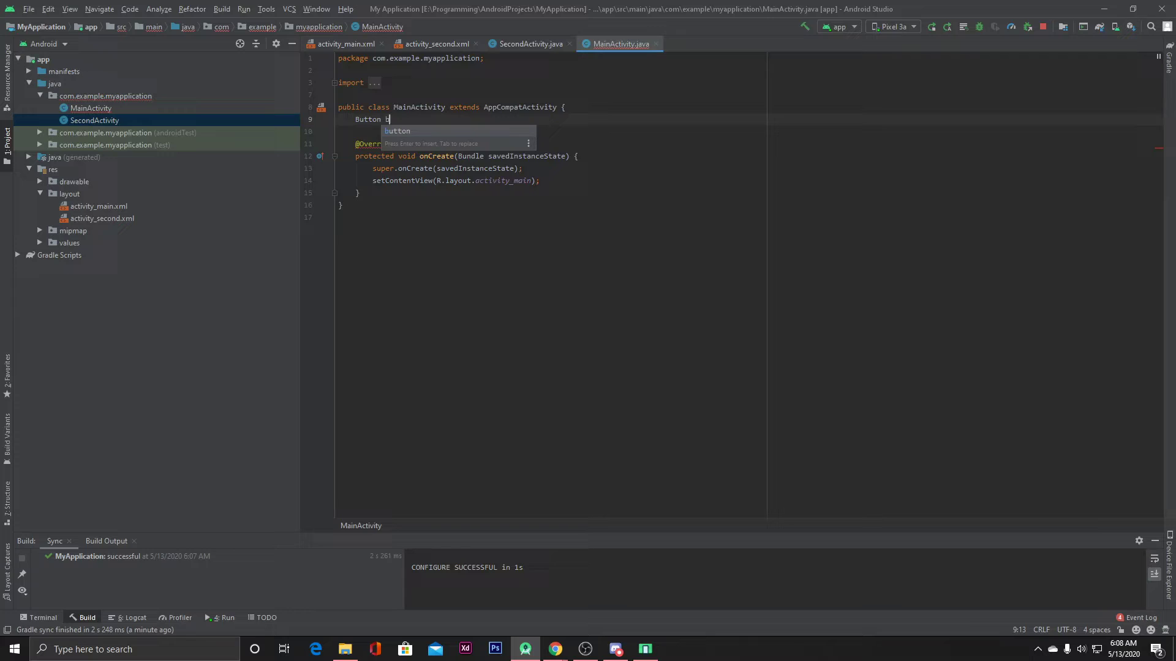
text(utton;)
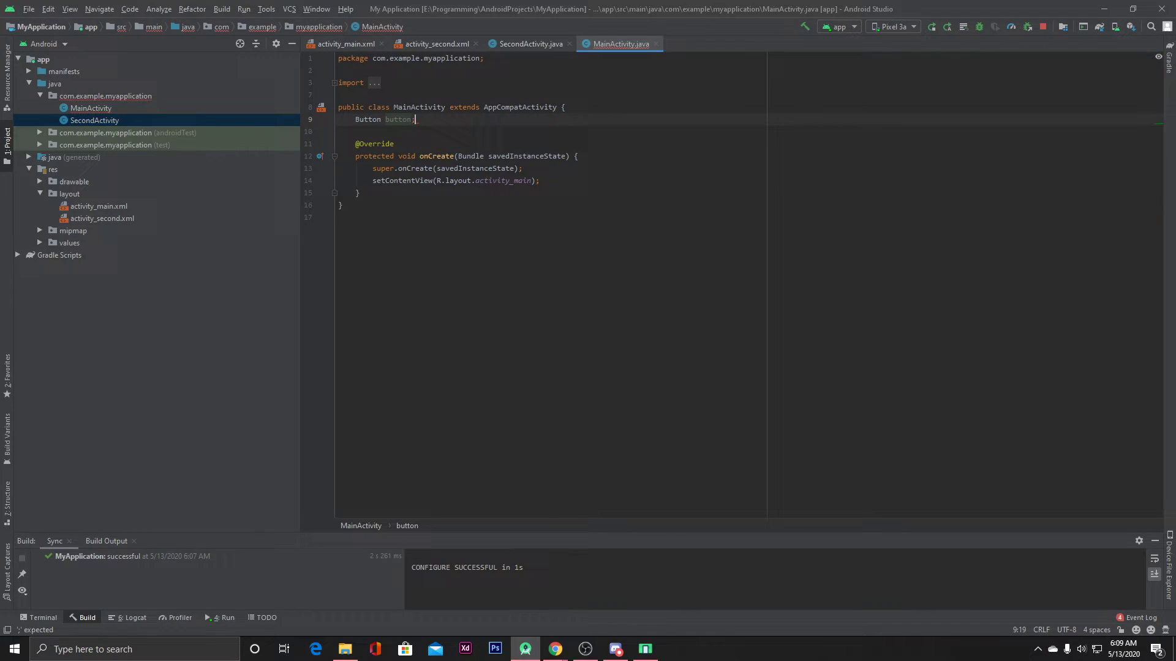
Step: Assign button = findViewById(R.id.btn) in onCreate and verify the btn id in activity_main.xml
click(545, 182)
key(Return)
key(Return)
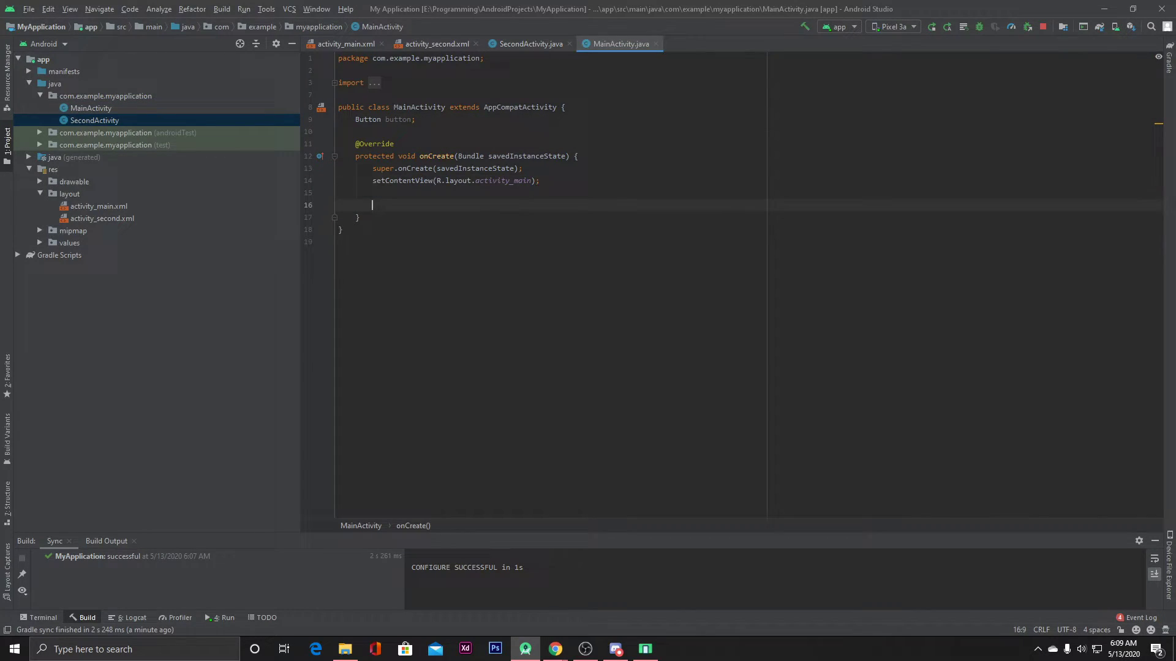
text(b)
text(u)
key(Return)
text(button = )
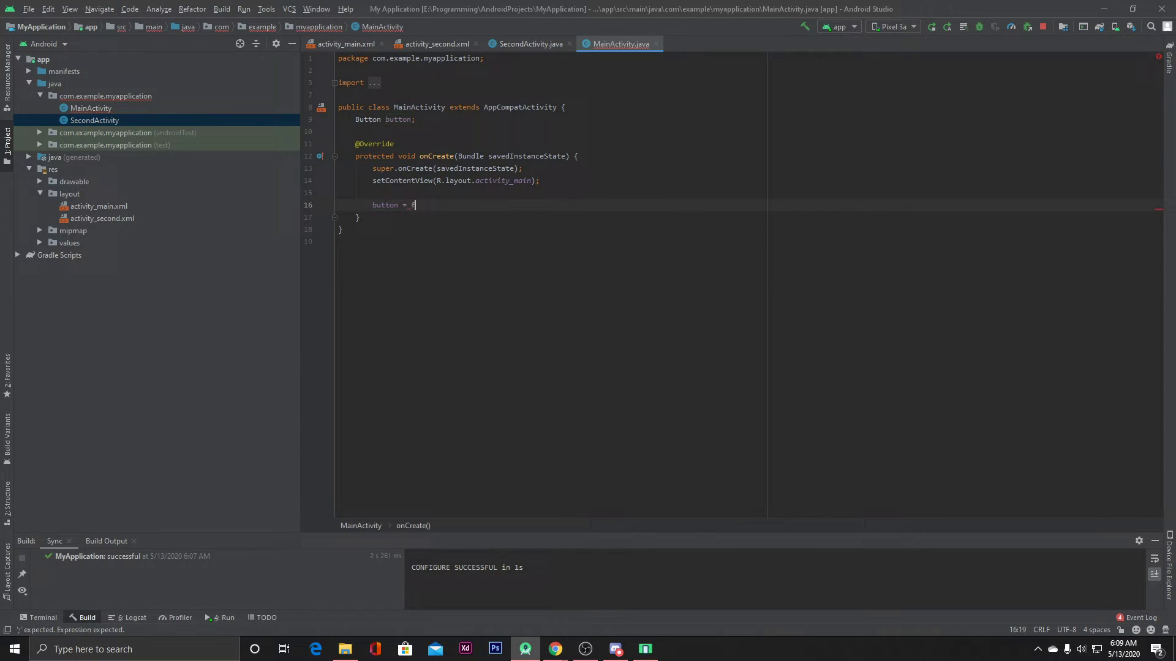
text(findv)
key(Return)
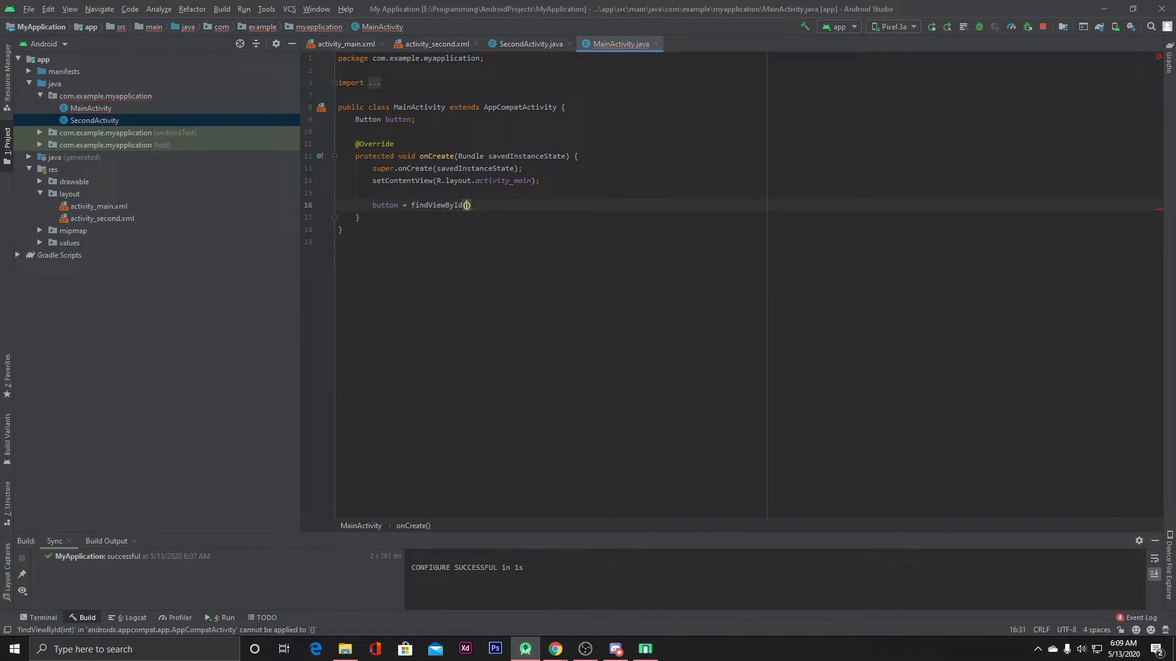
text(R.id.)
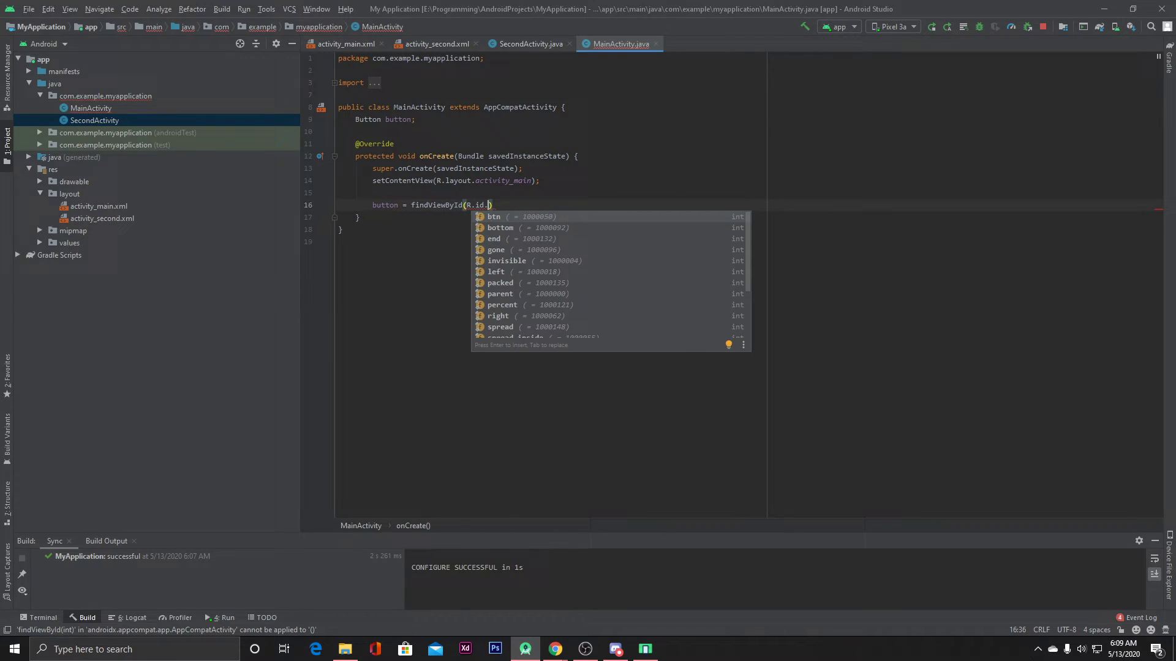
text(btn)
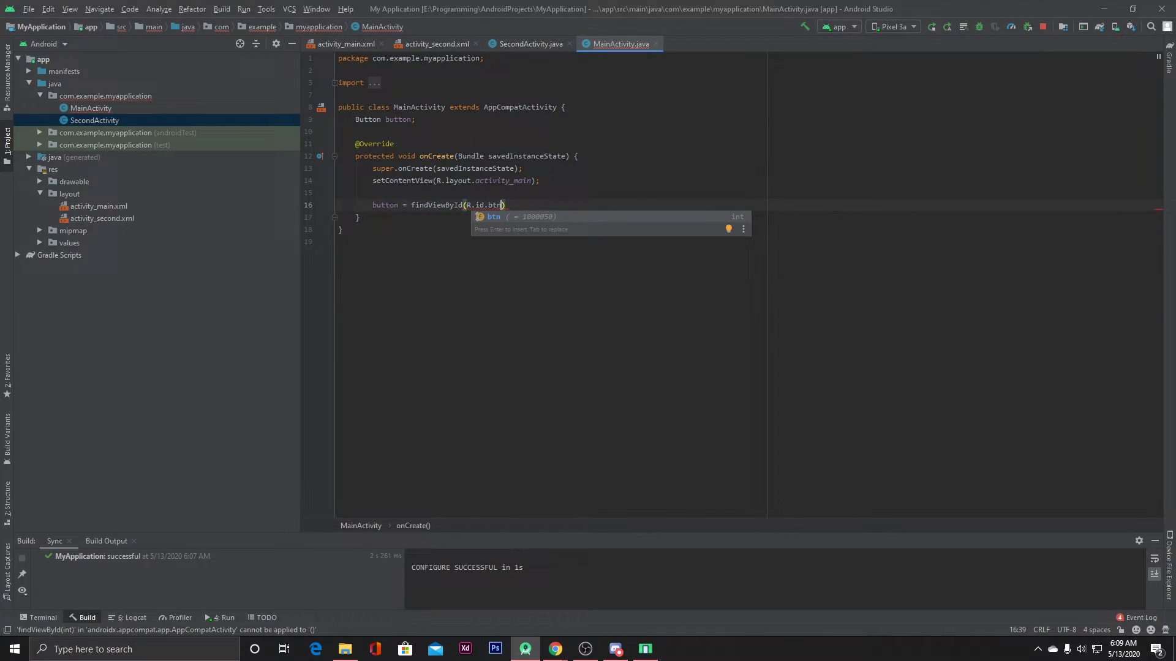
key(Return)
text(;)
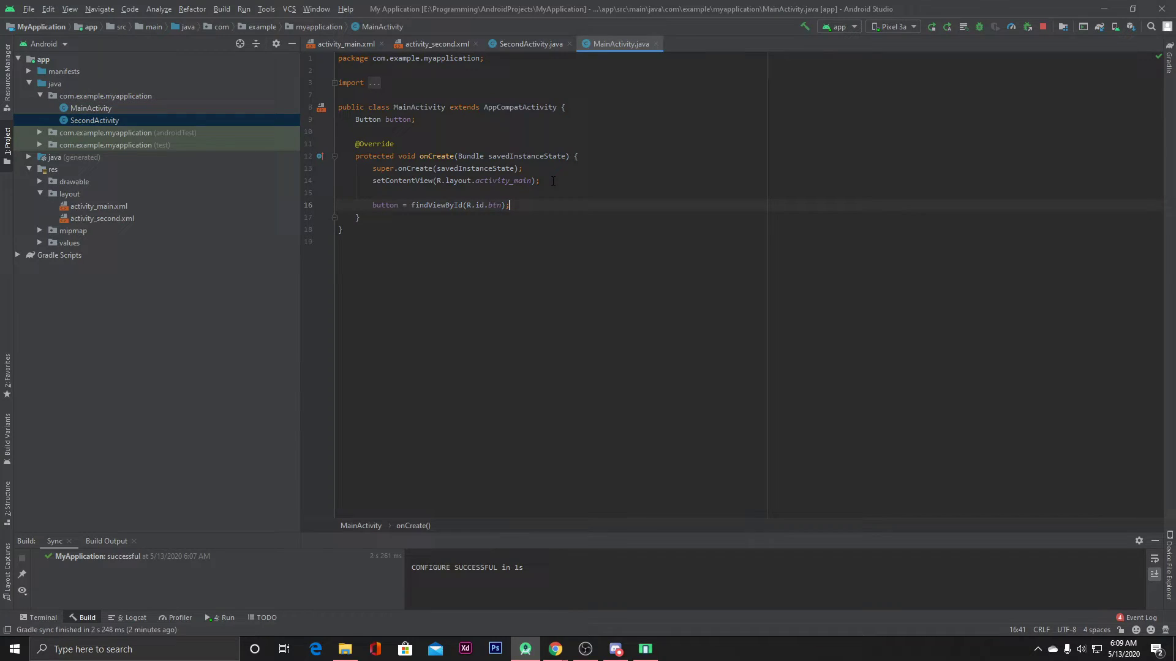
key(Return)
drag(489, 205, 497, 205)
click(514, 205)
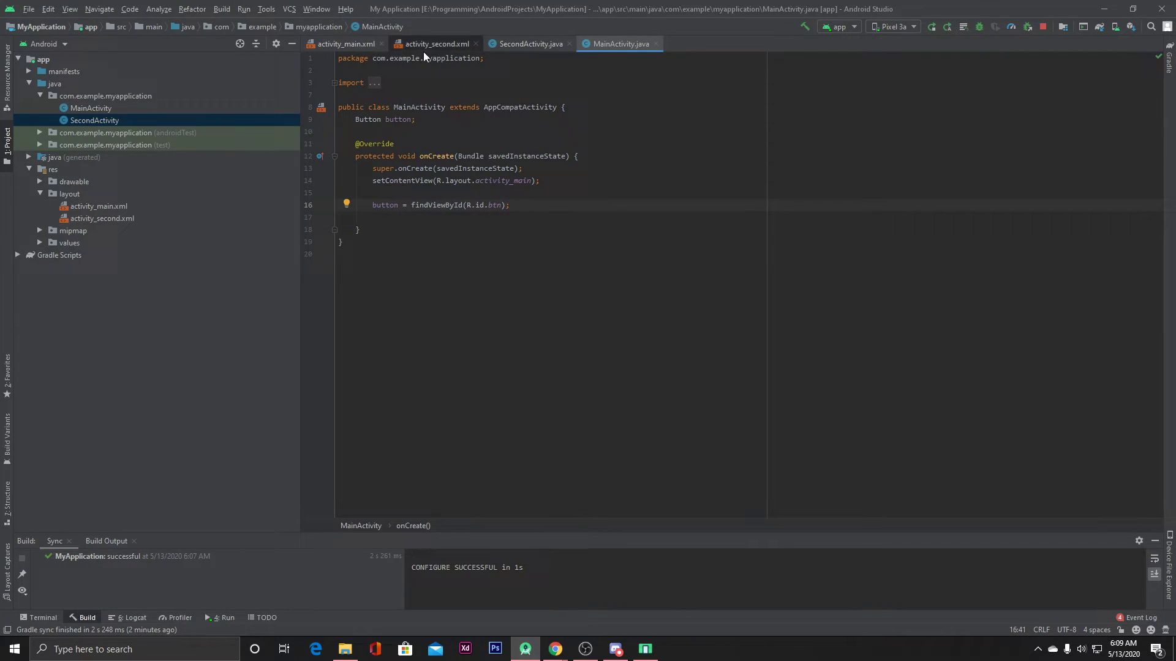
click(349, 44)
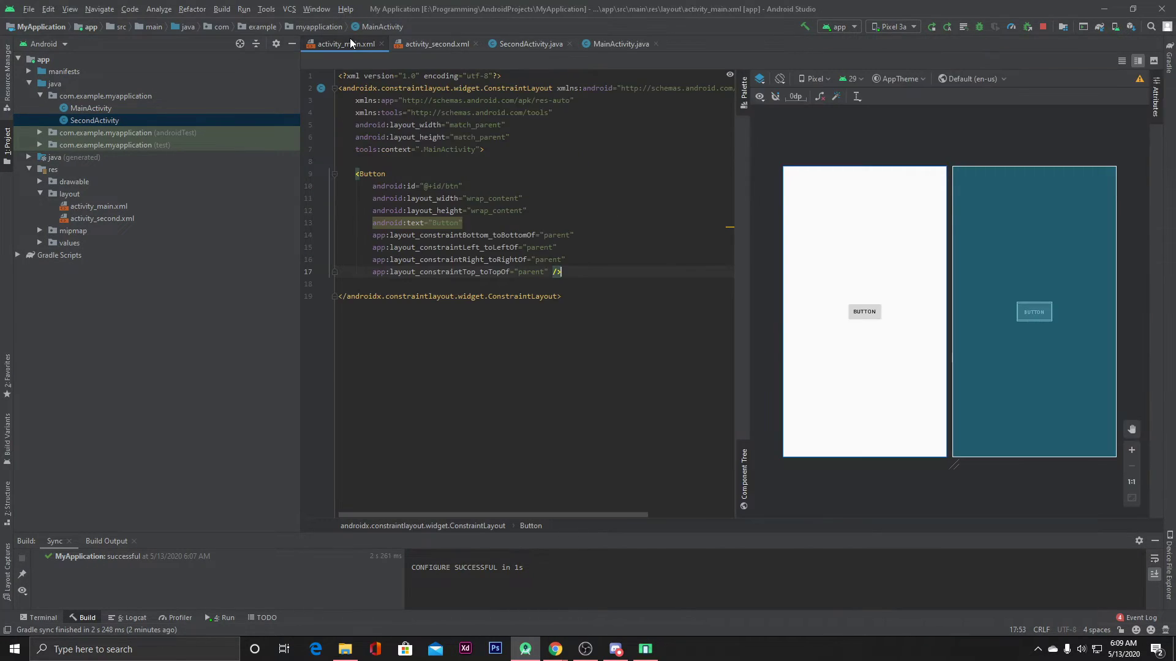
click(453, 185)
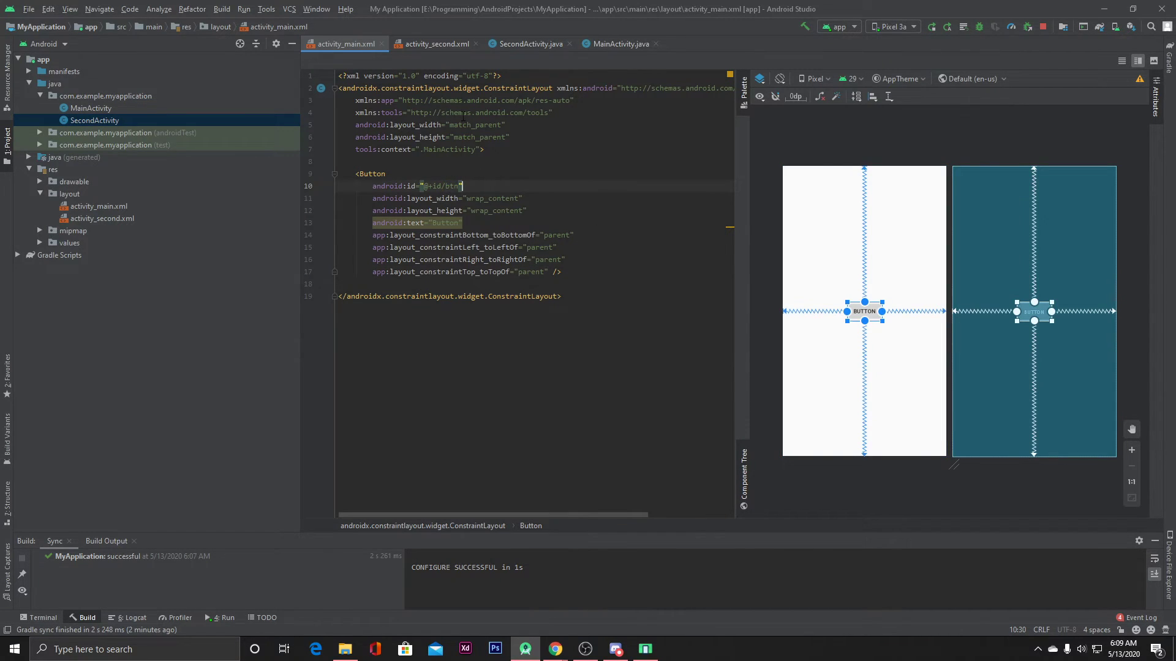
Step: Add button.setOnClickListener with a new View.OnClickListener and its generated empty onClick(View v)
click(603, 43)
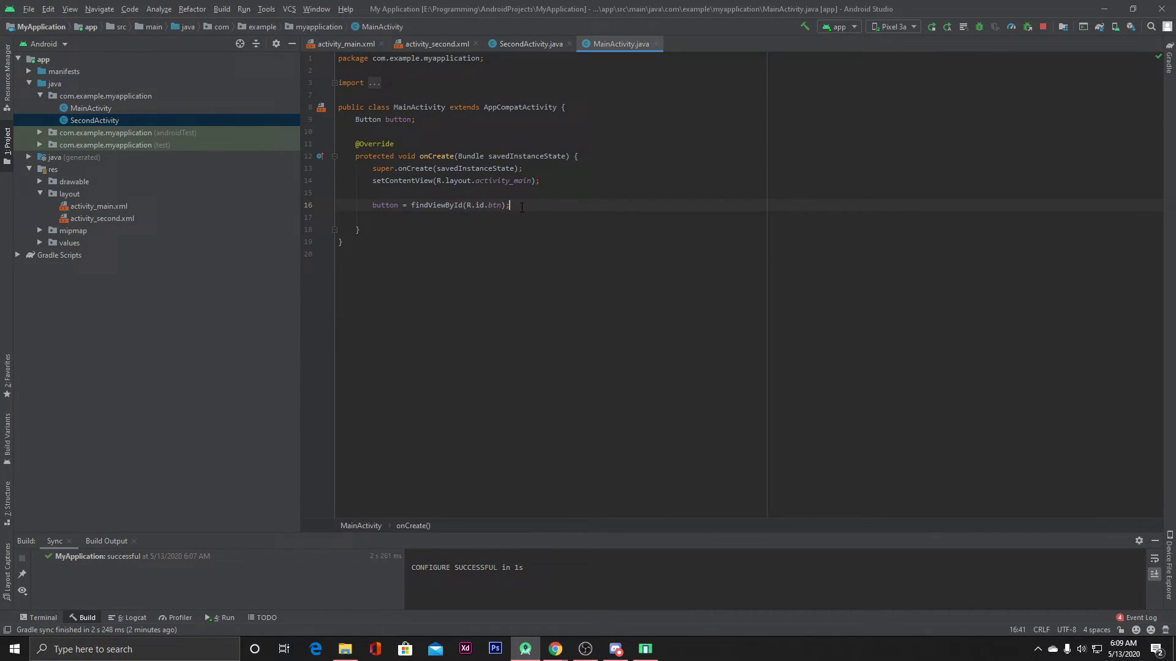
key(Return)
key(Return)
text(butto)
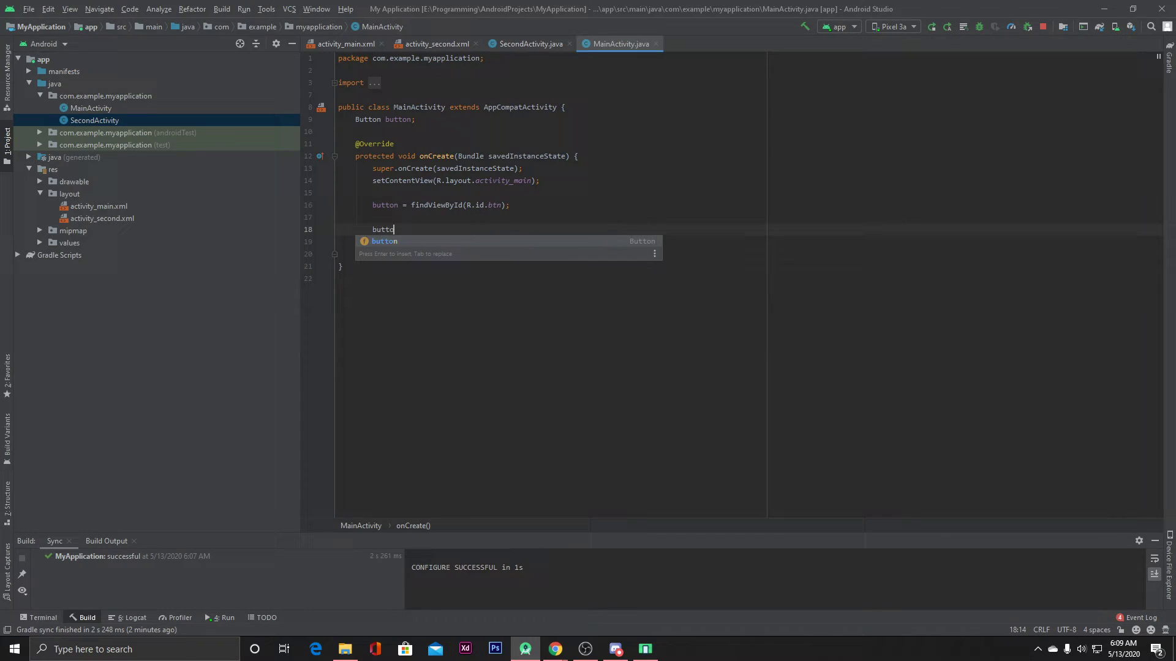
text(n.set)
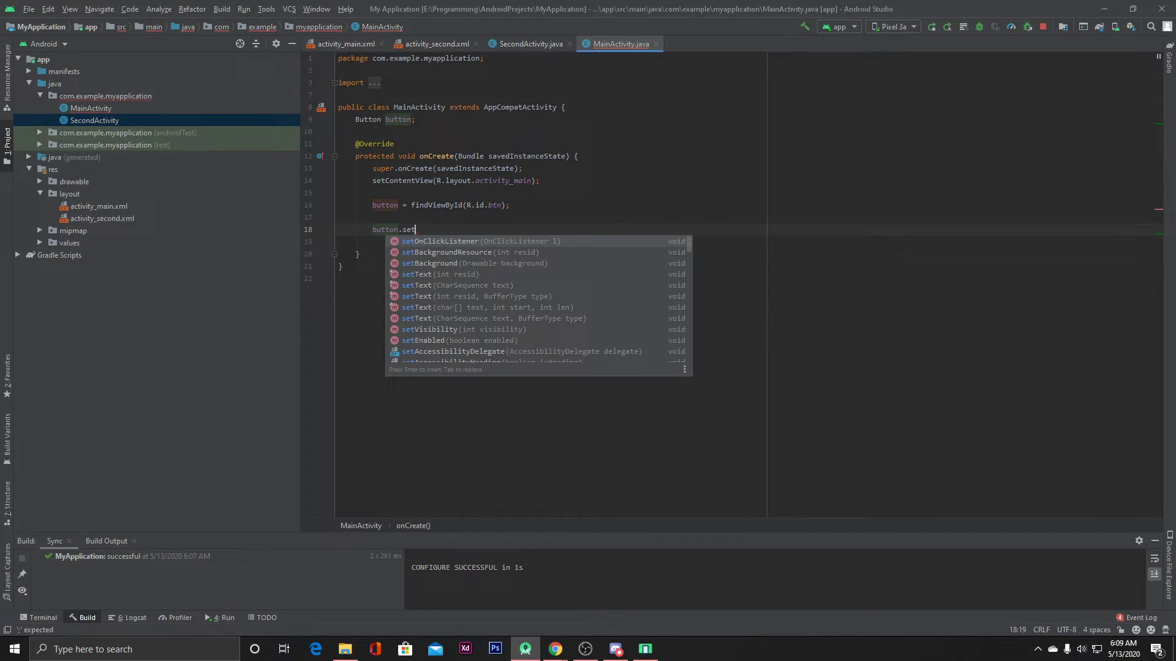
key(Return)
text(new )
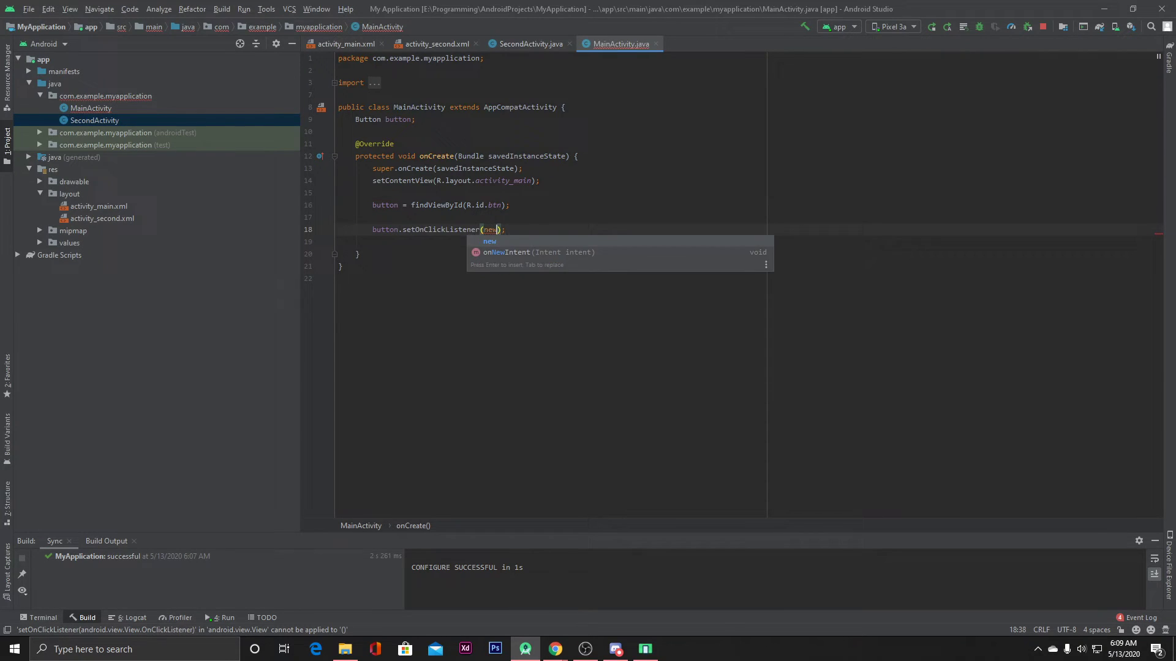
text(V)
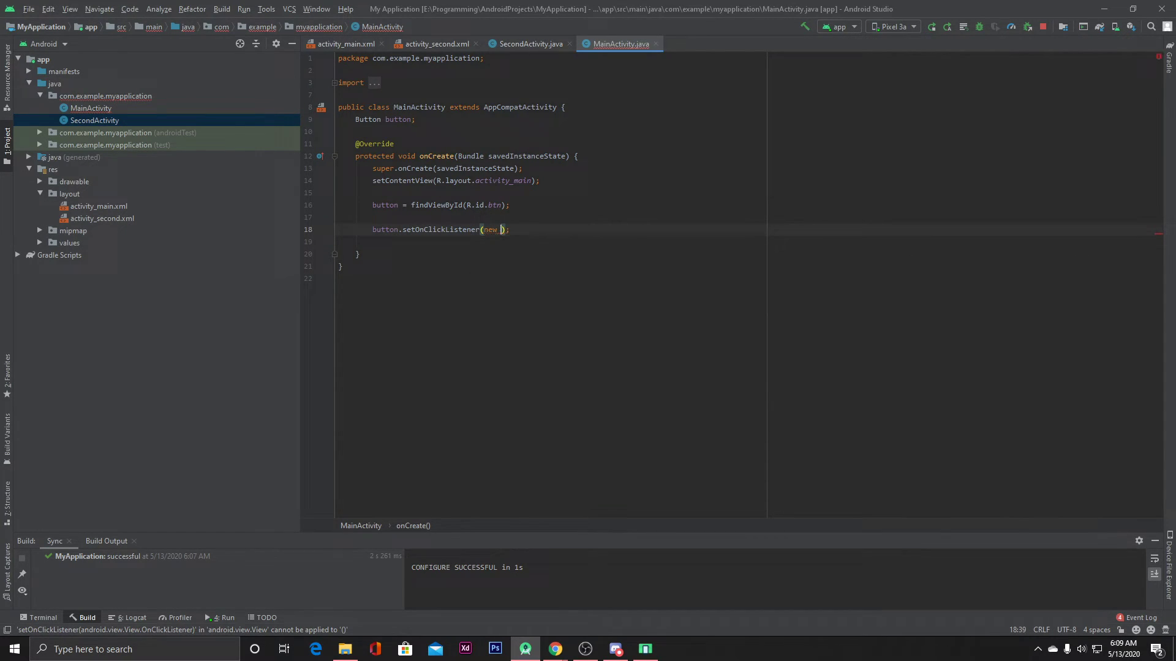
text(ie)
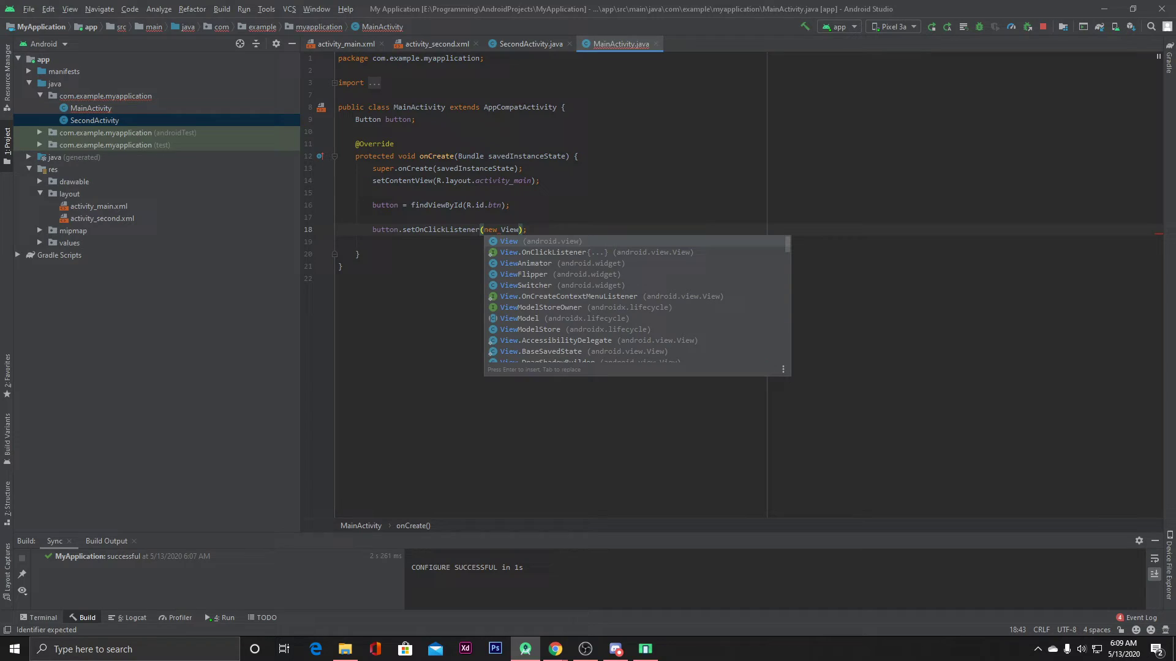
text(w)
key(Return)
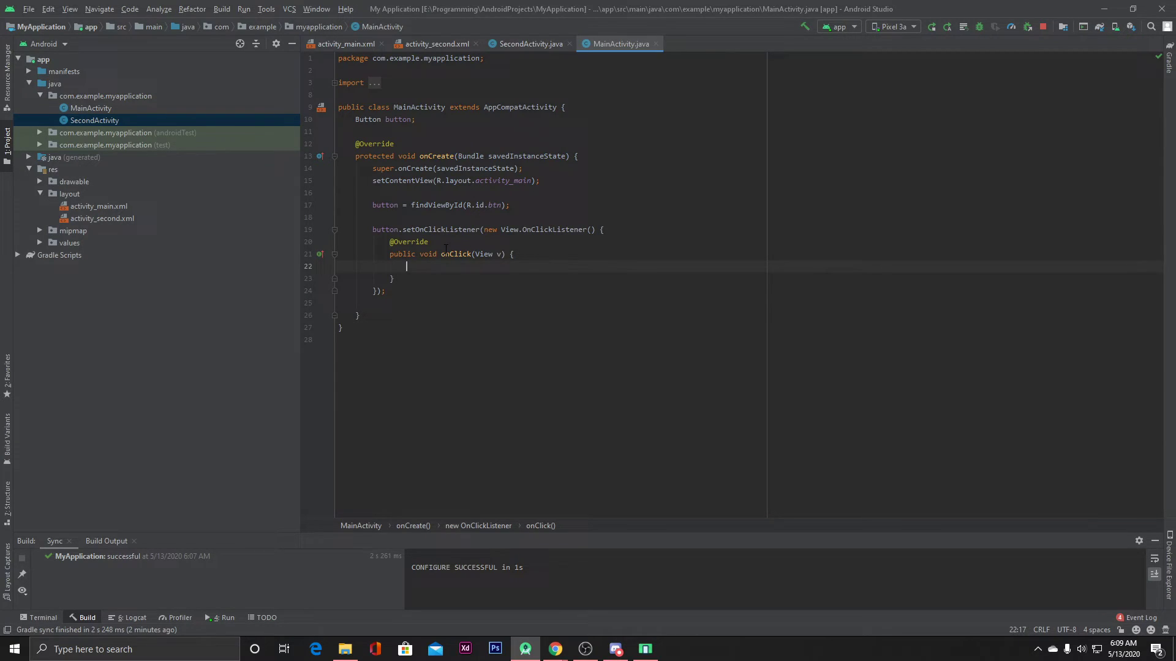
text(Inte)
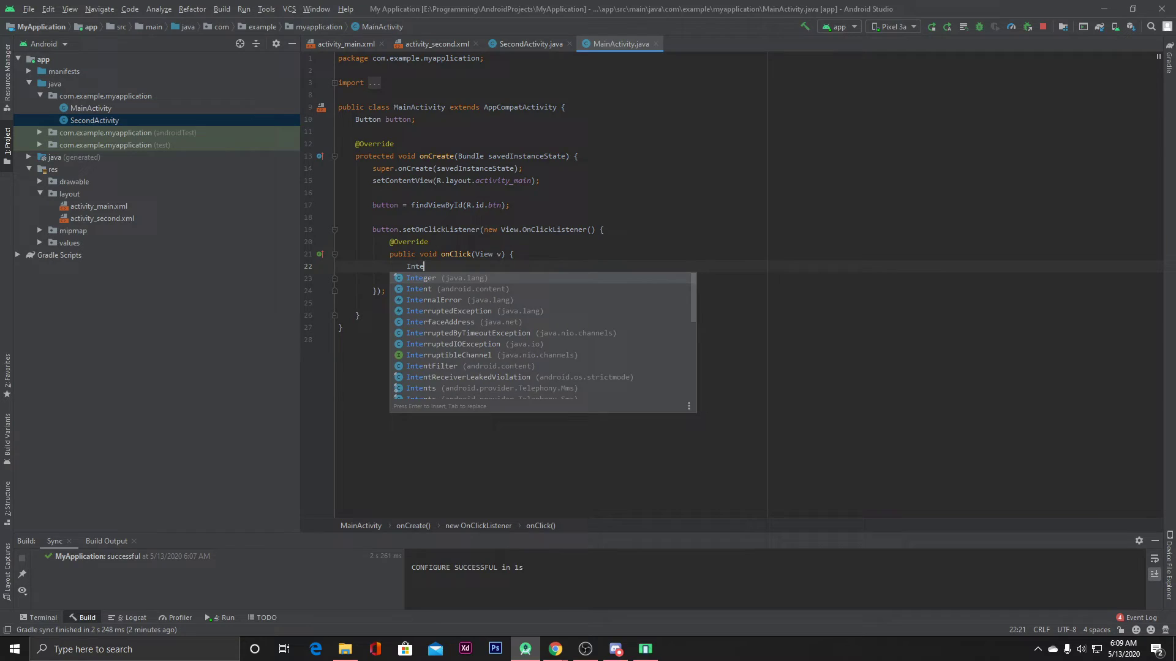
Step: Inside onClick, write Intent intent = new Intent(MainActivity.this, SecondActivity.class)
key(Down)
key(Return)
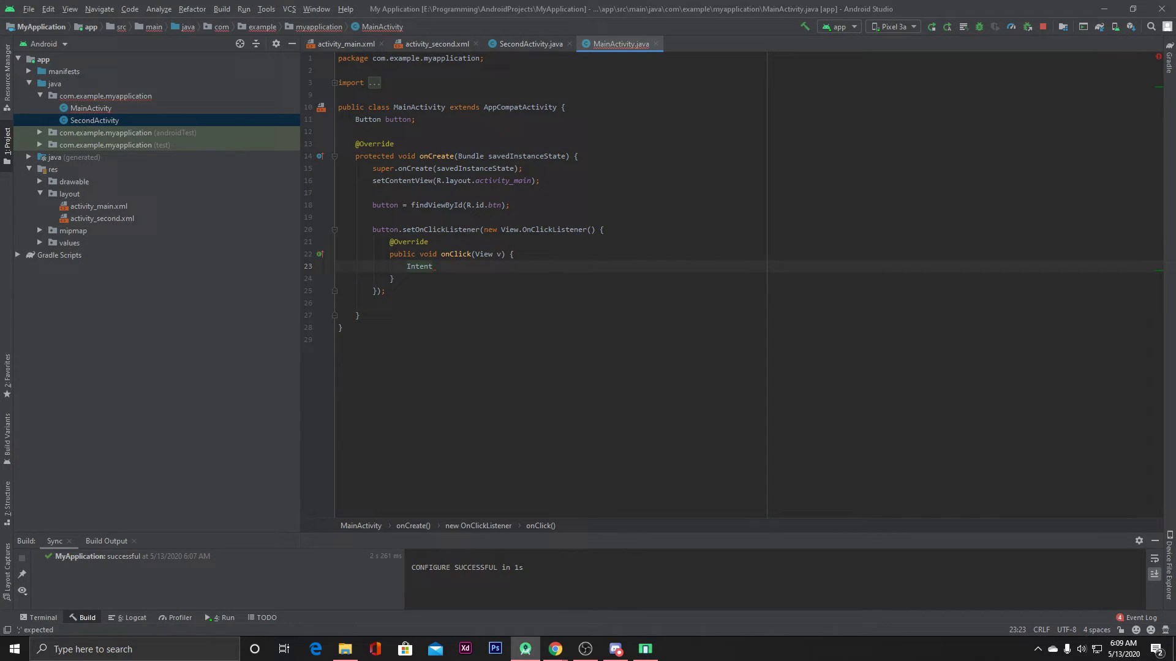
text( inte)
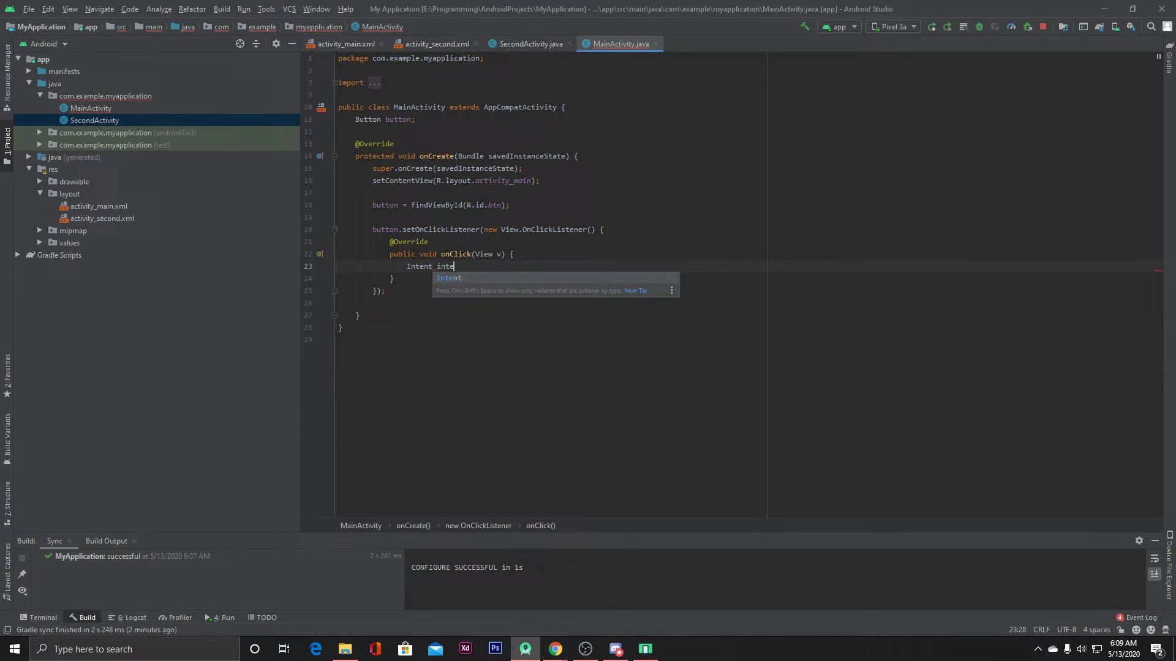
text(nt = )
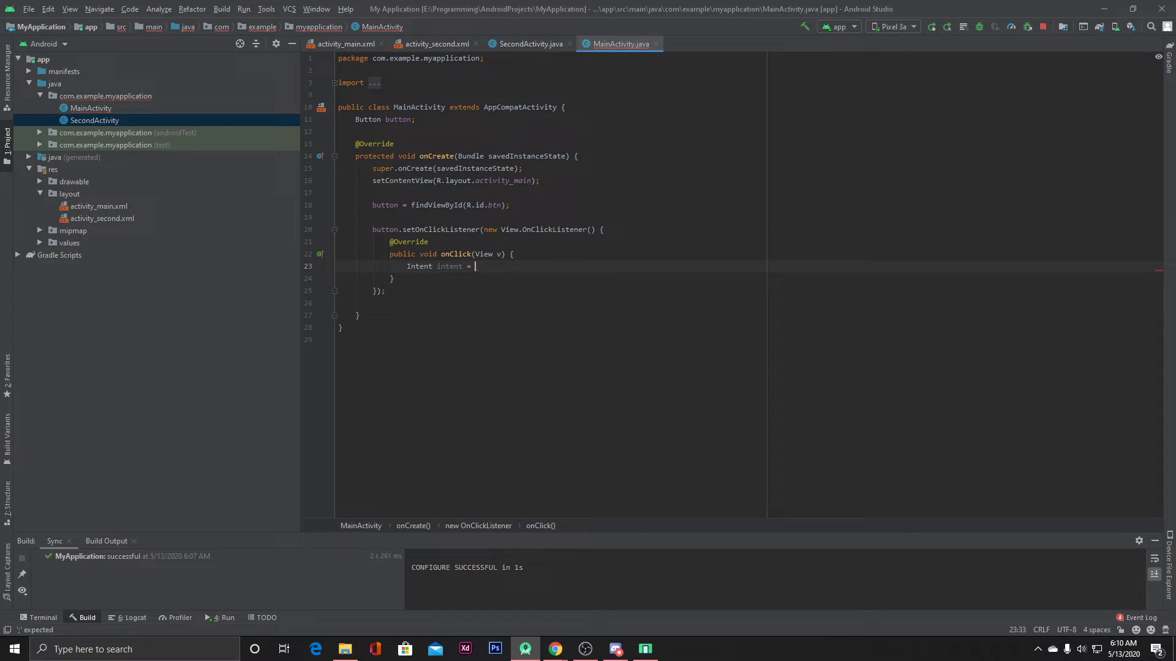
text(new In)
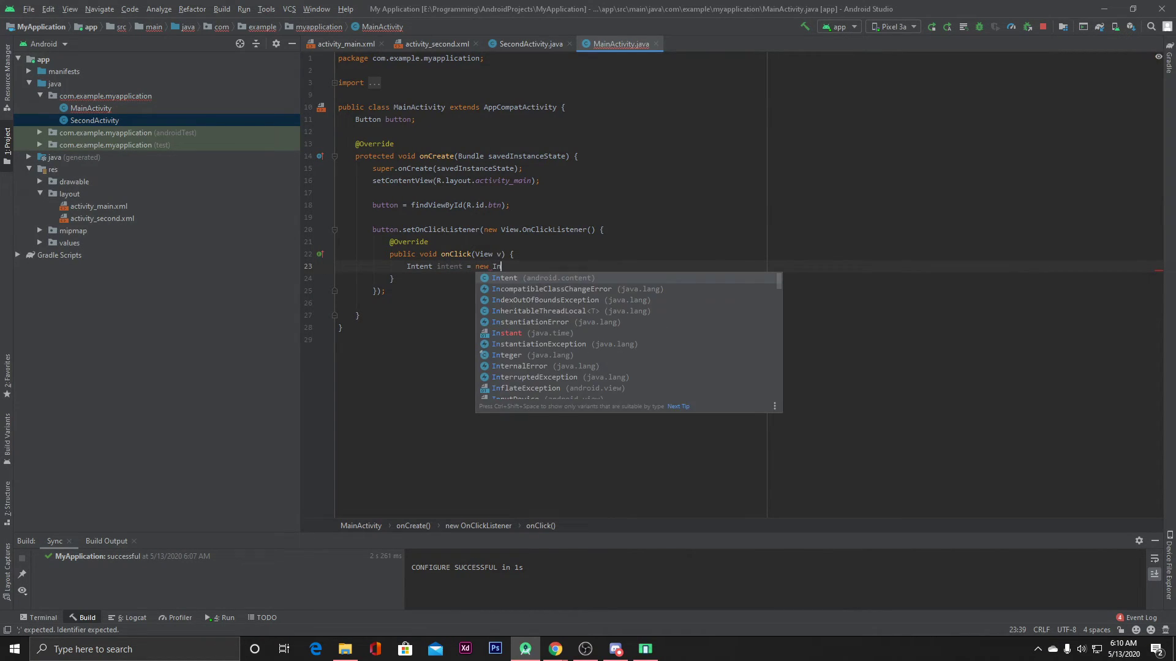
text(te)
key(Return)
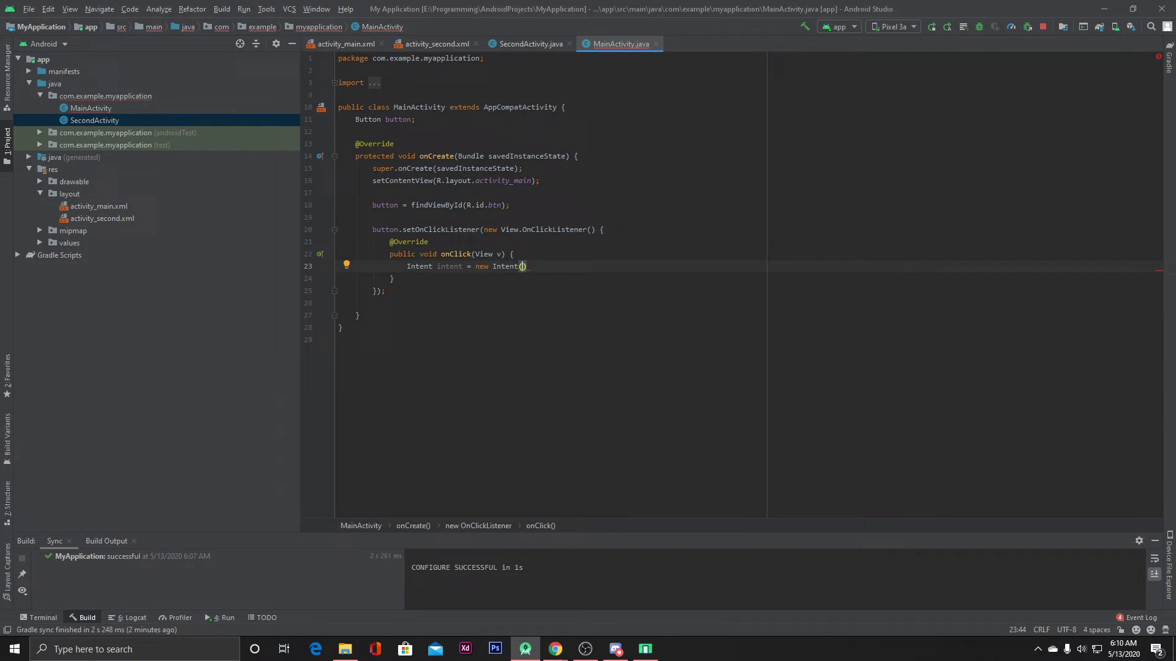
text(Main)
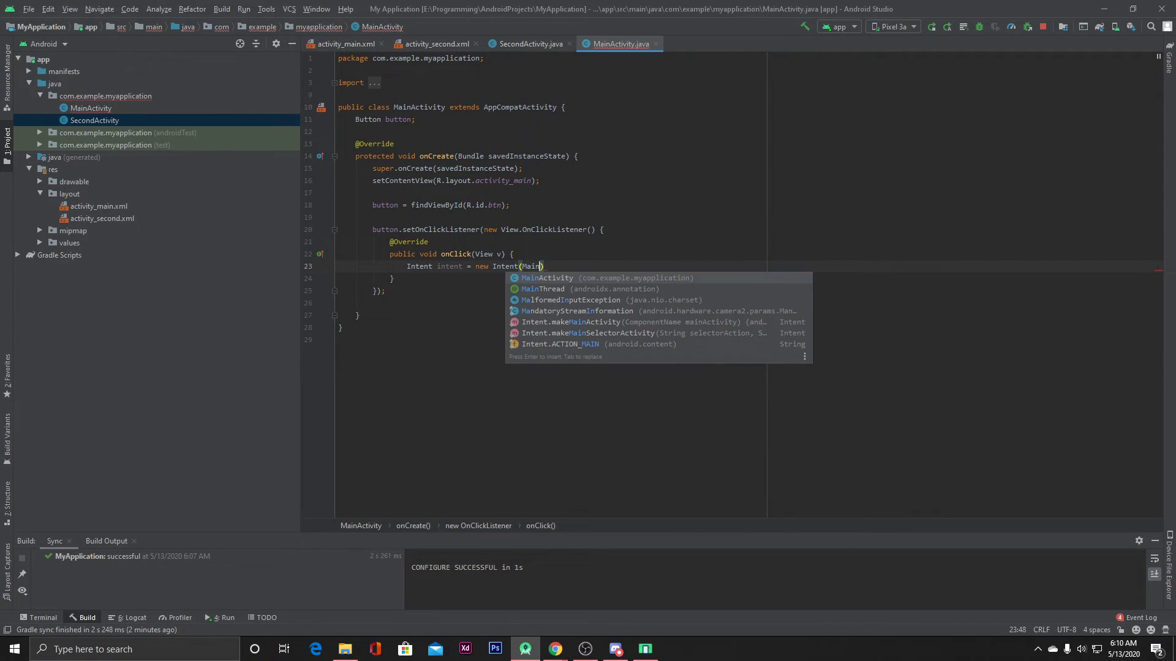
key(Return)
text(.th)
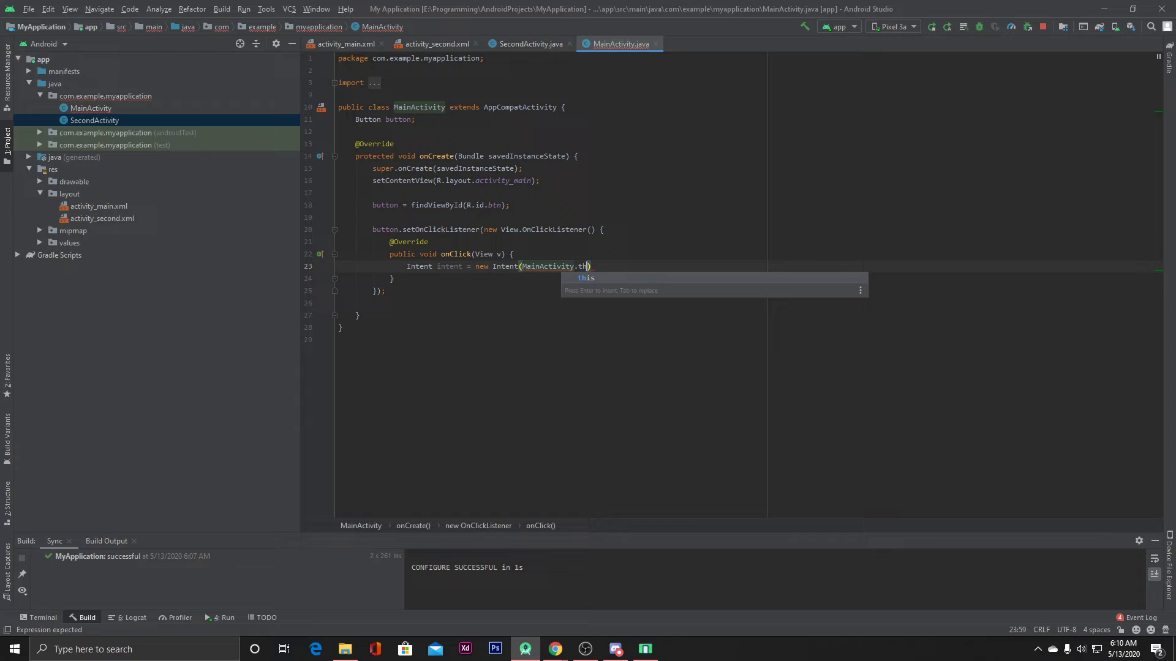
key(Return)
text(, )
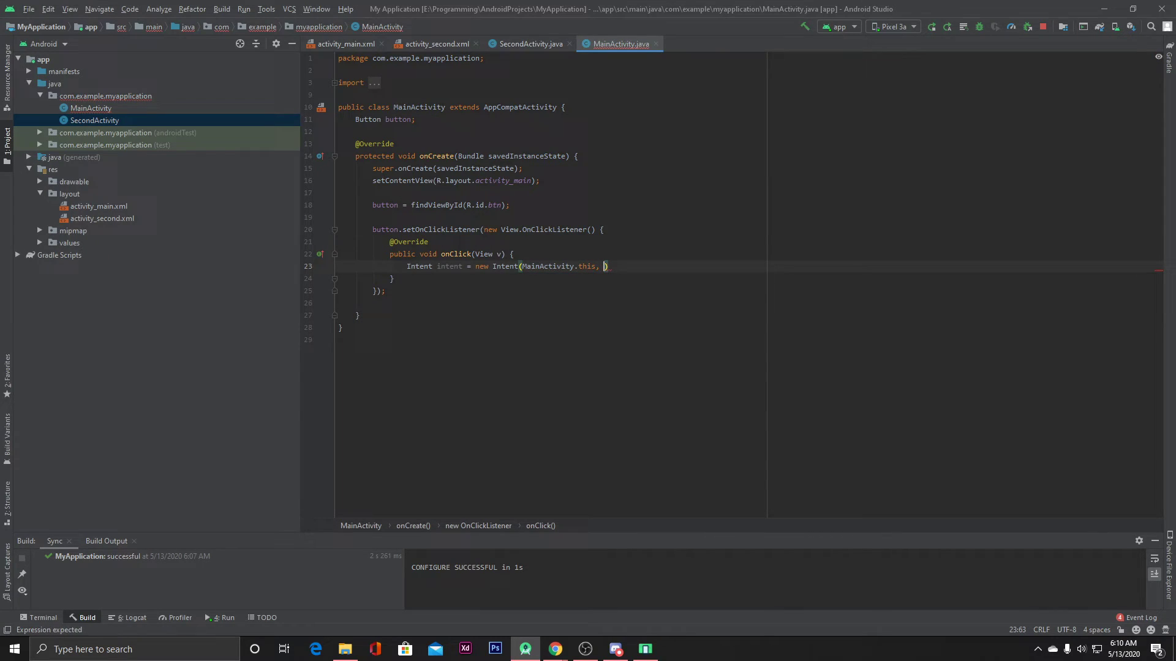
text(Sec)
key(Return)
text(.cl)
key(Return)
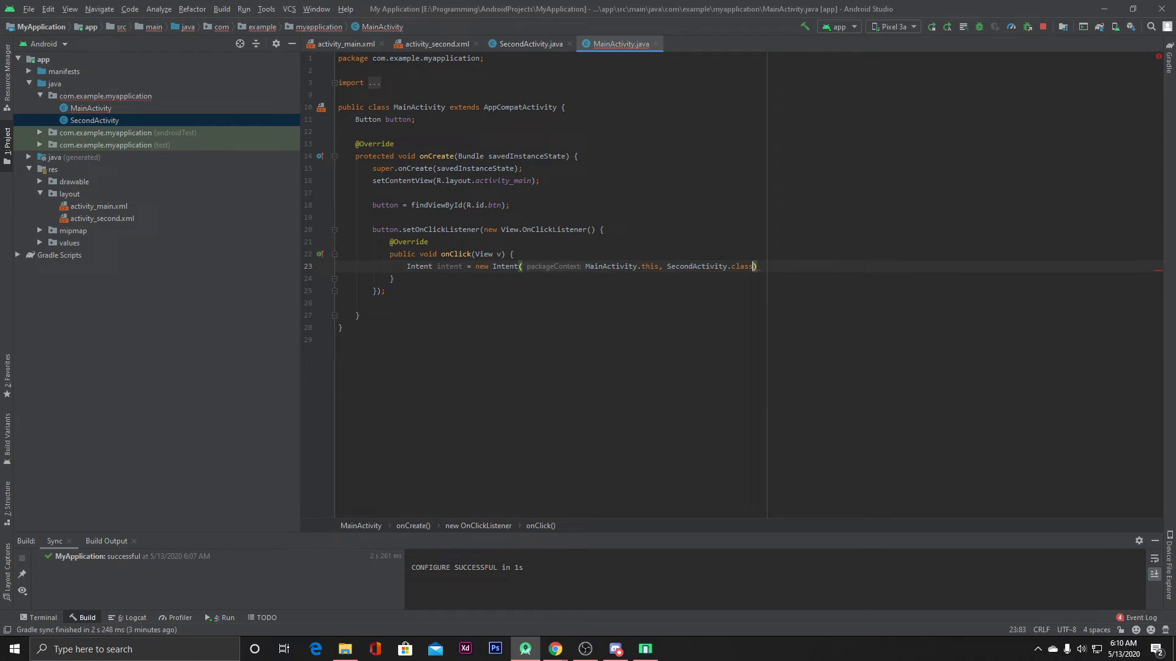
text(;)
key(Return)
text(star)
Step: Call startActivity(intent) on the following line
key(Return)
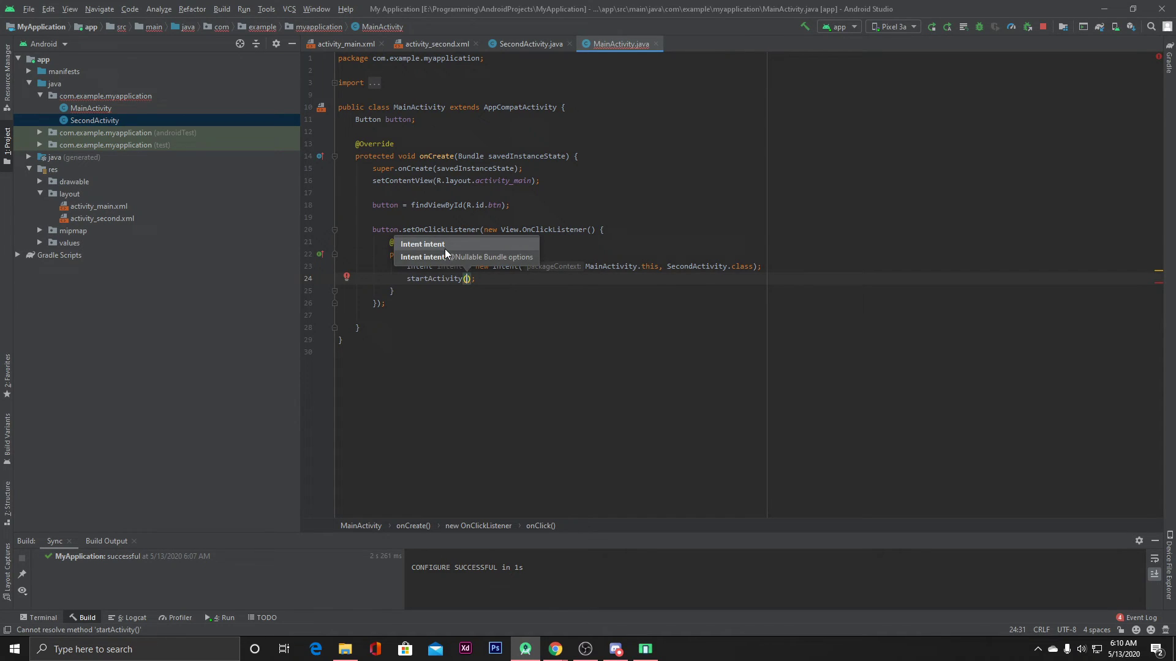
text(inte)
key(Return)
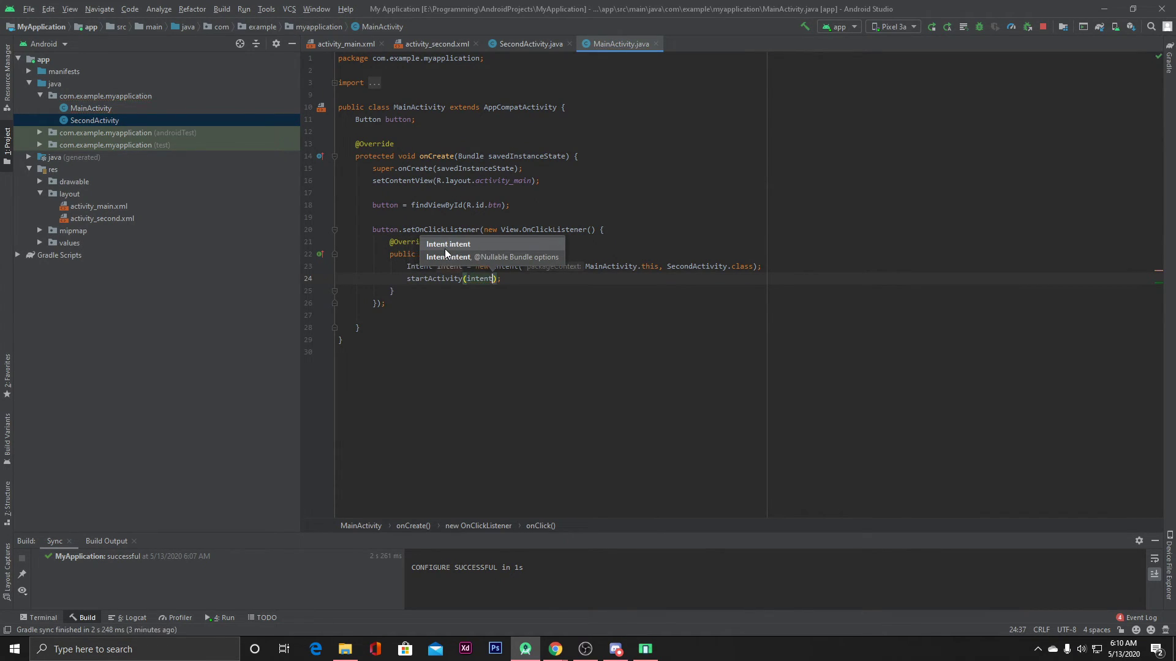
key(End)
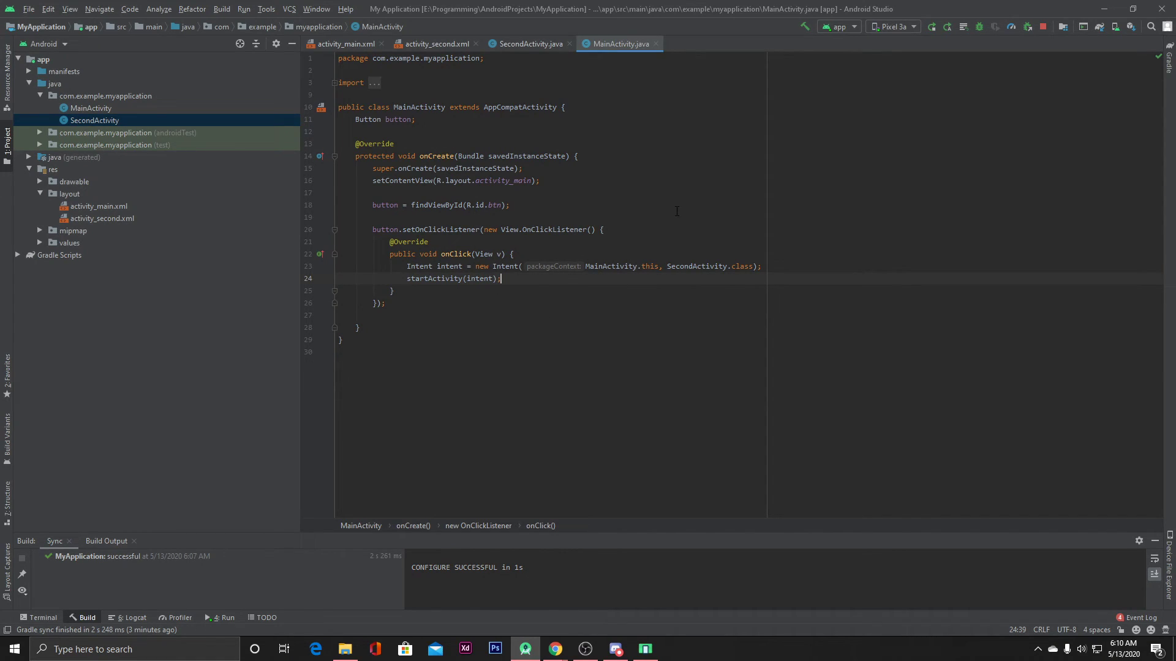
Step: Run the app and bring up the Pixel 3a emulator showing the Button screen
click(930, 26)
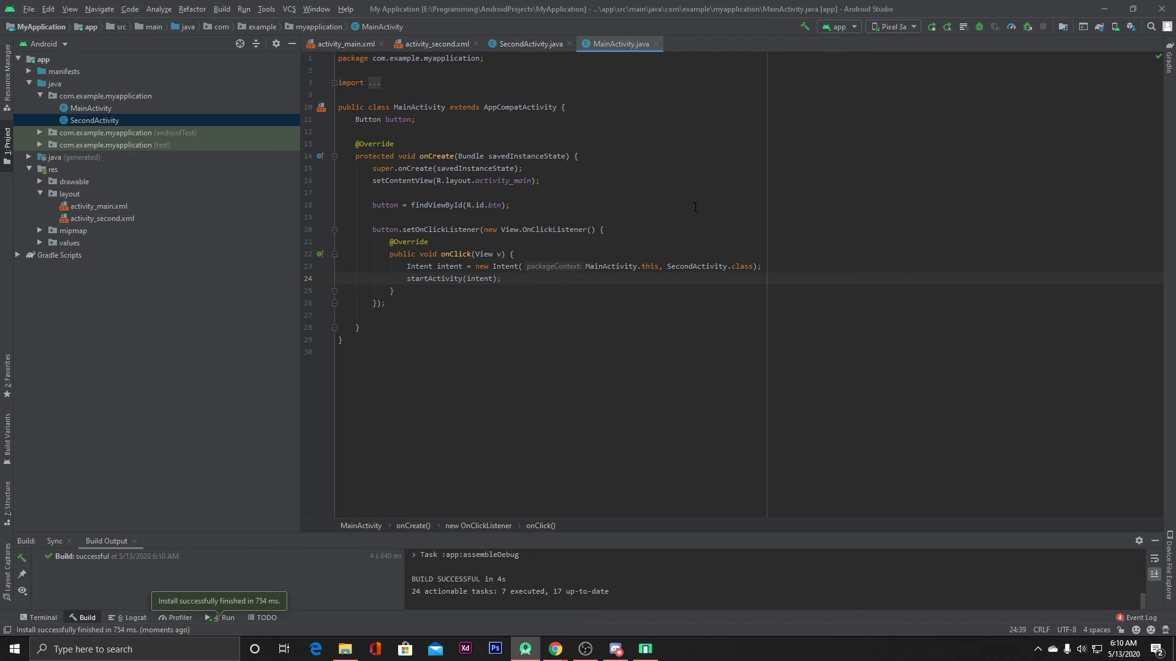
click(631, 649)
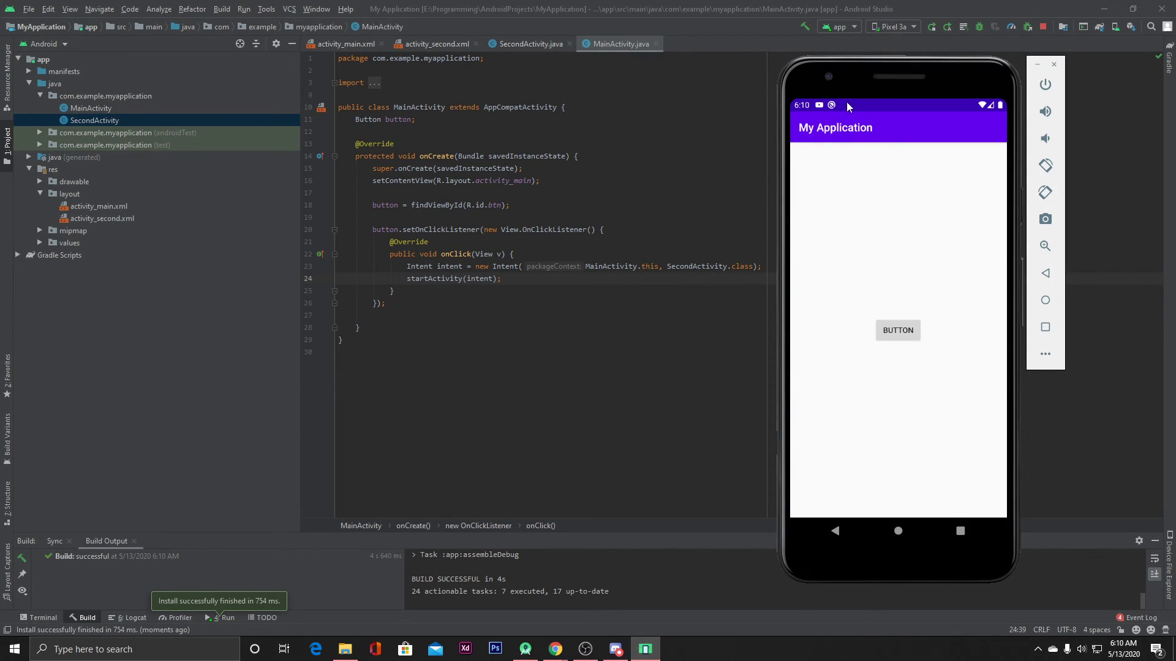
drag(845, 103, 854, 78)
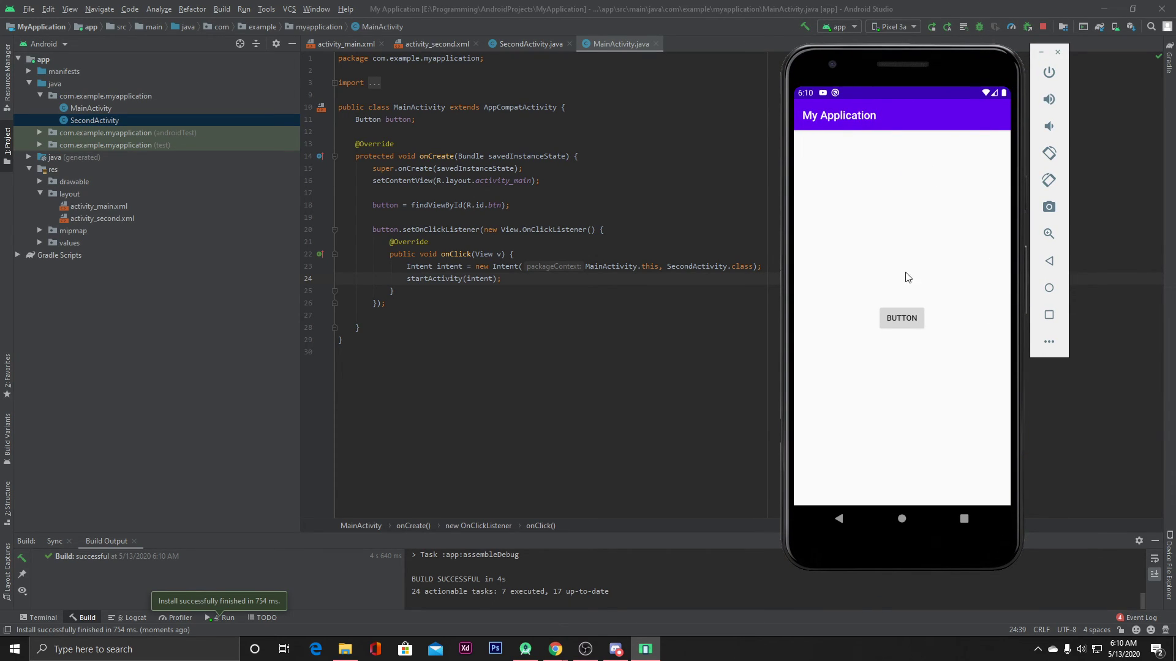
click(913, 319)
click(843, 519)
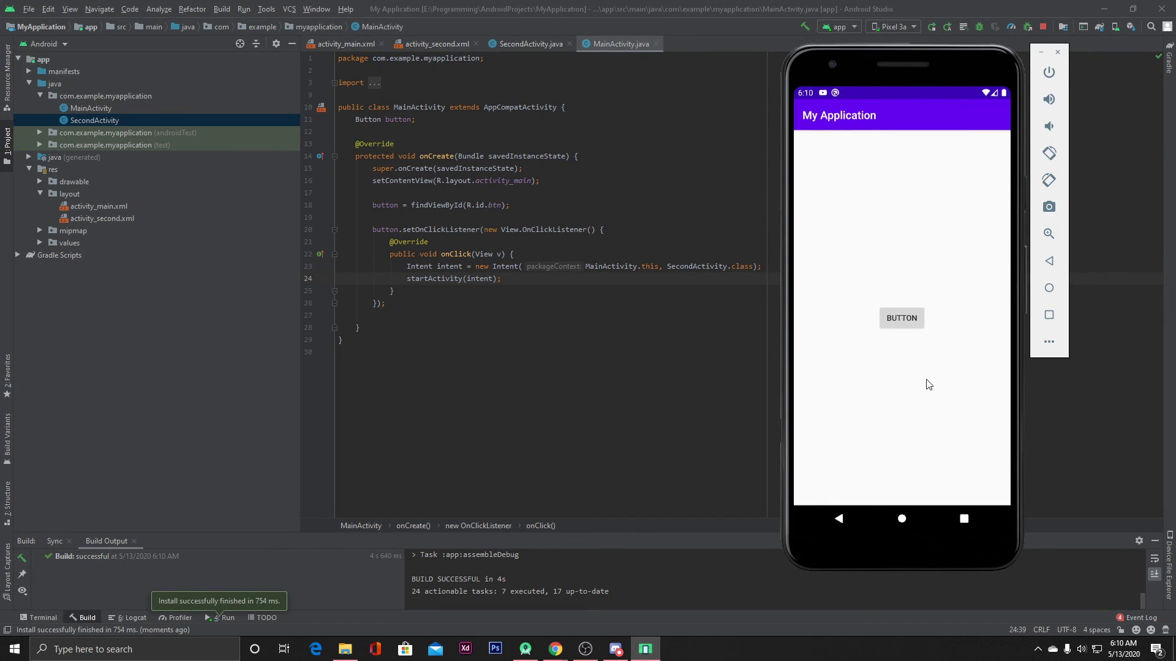